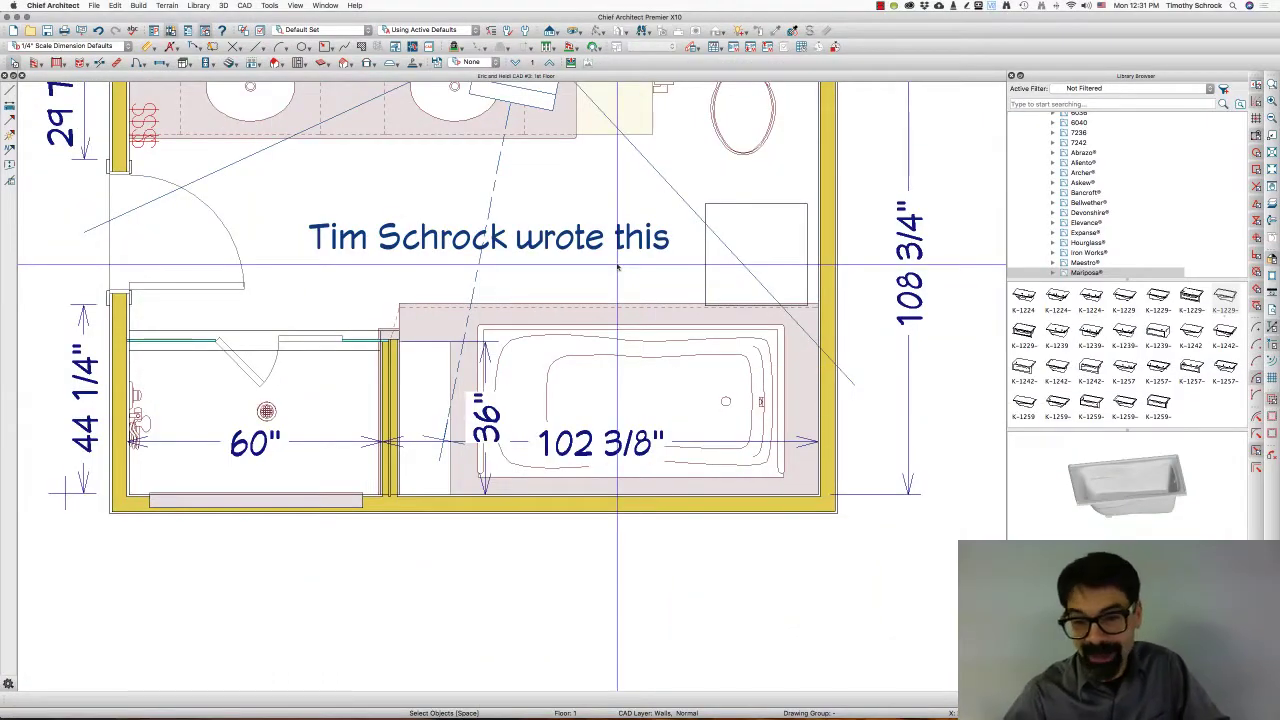
# - Inspect the bathtub in a floor overview 3D camera from a steeper top-down angle
pyautogui.click(635, 375)
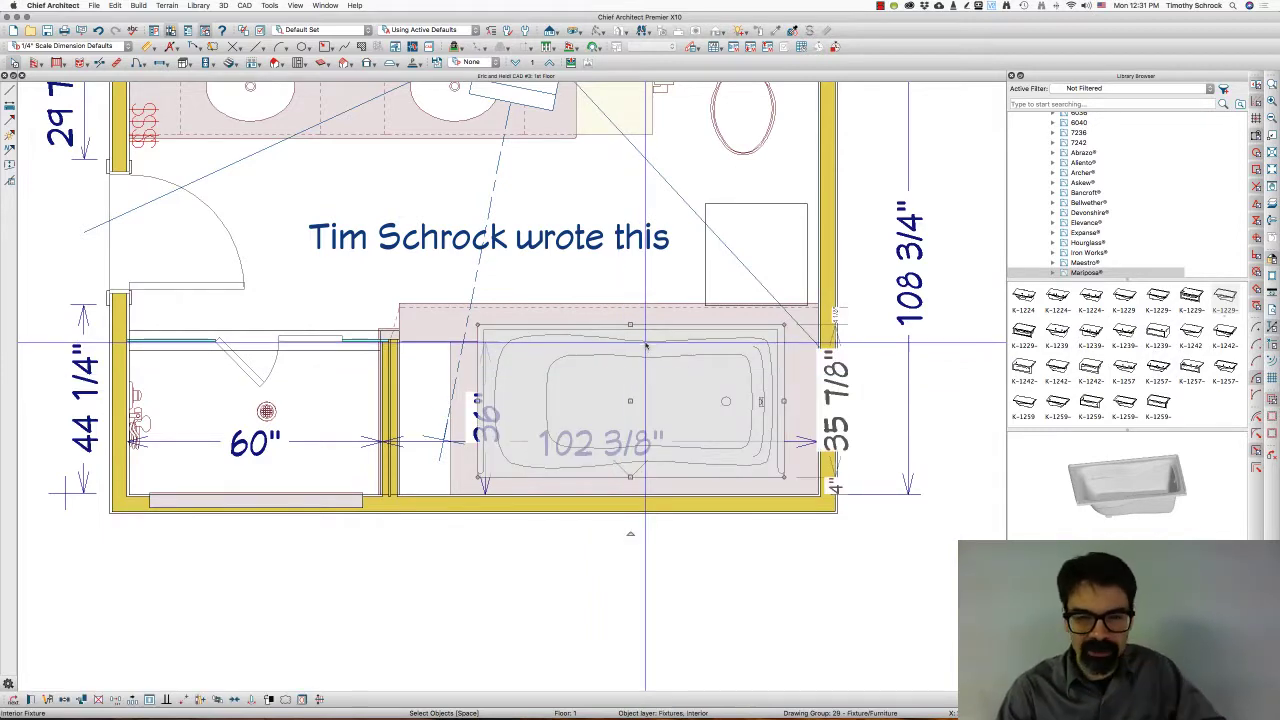
pyautogui.scroll(-1, 609, 378)
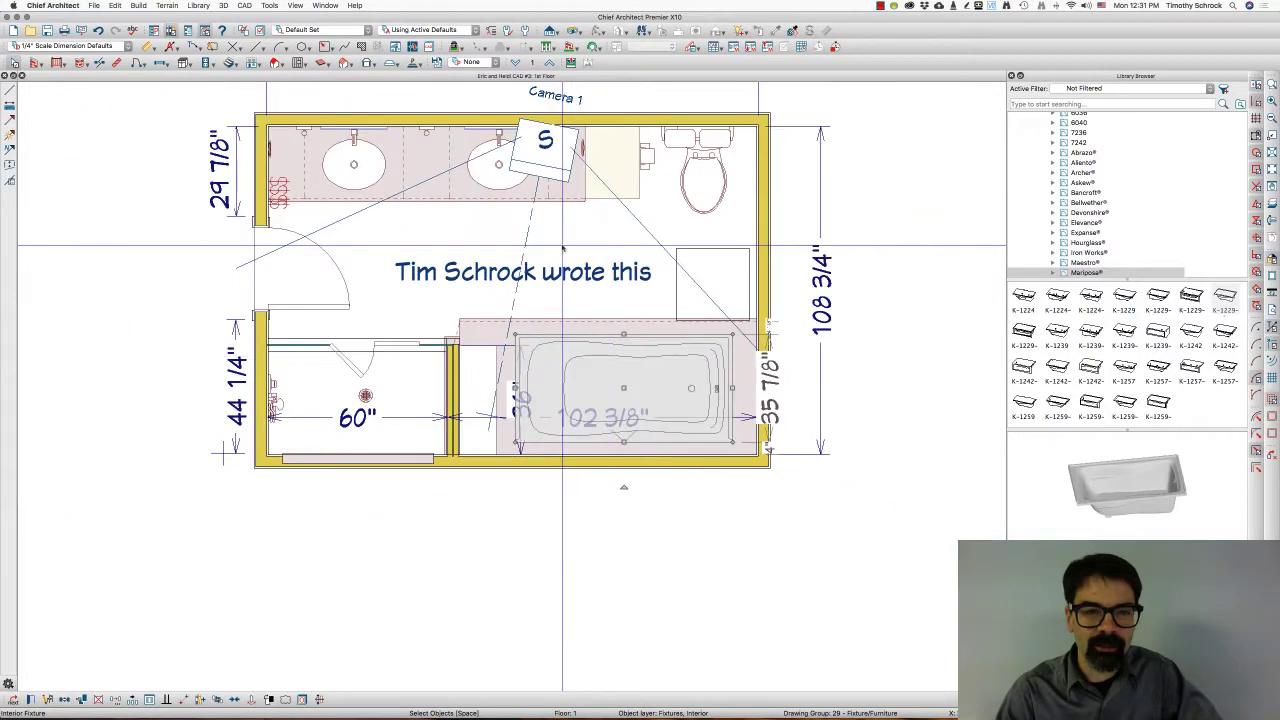
pyautogui.click(546, 140)
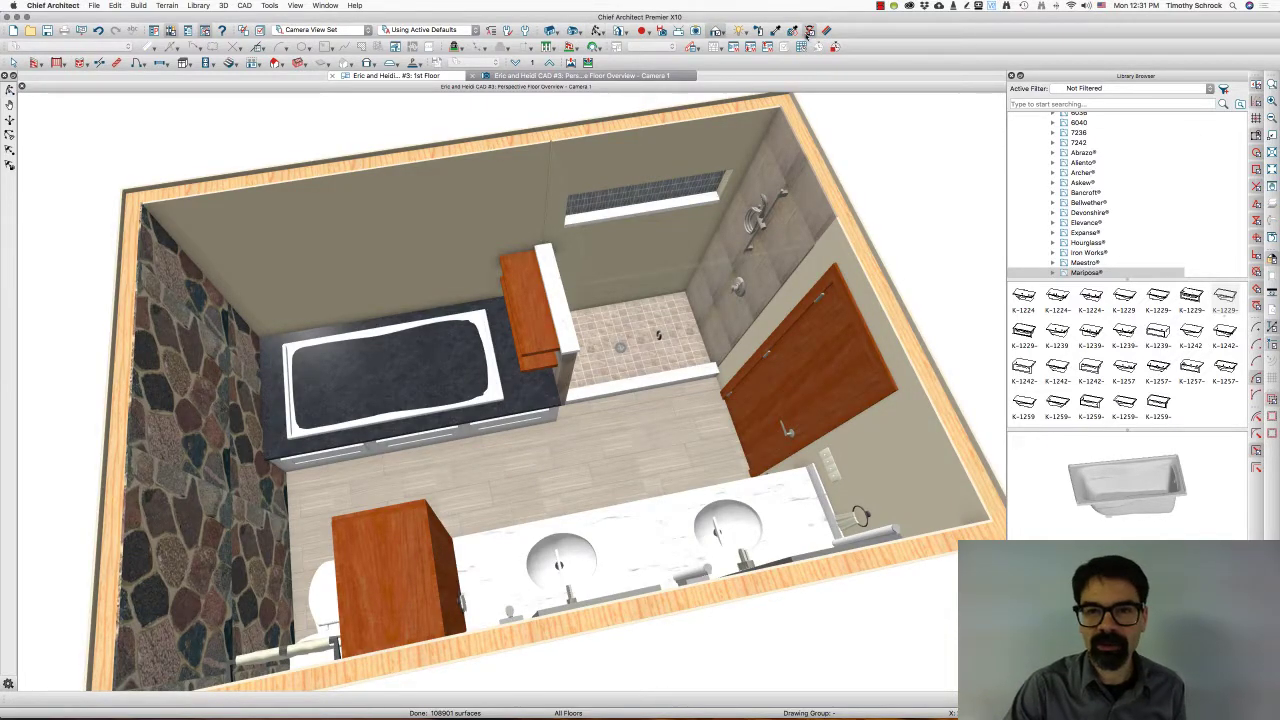
pyautogui.click(444, 379)
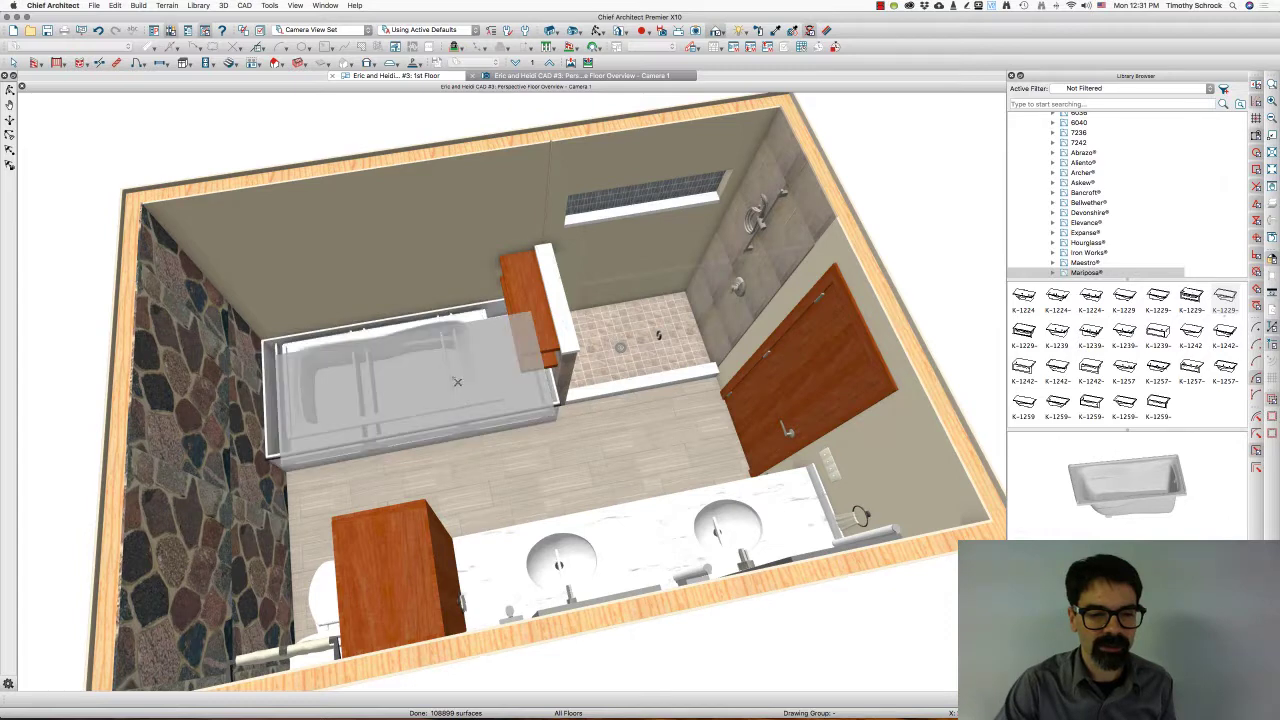
pyautogui.moveTo(400, 358); pyautogui.dragTo(540, 145, button='middle')
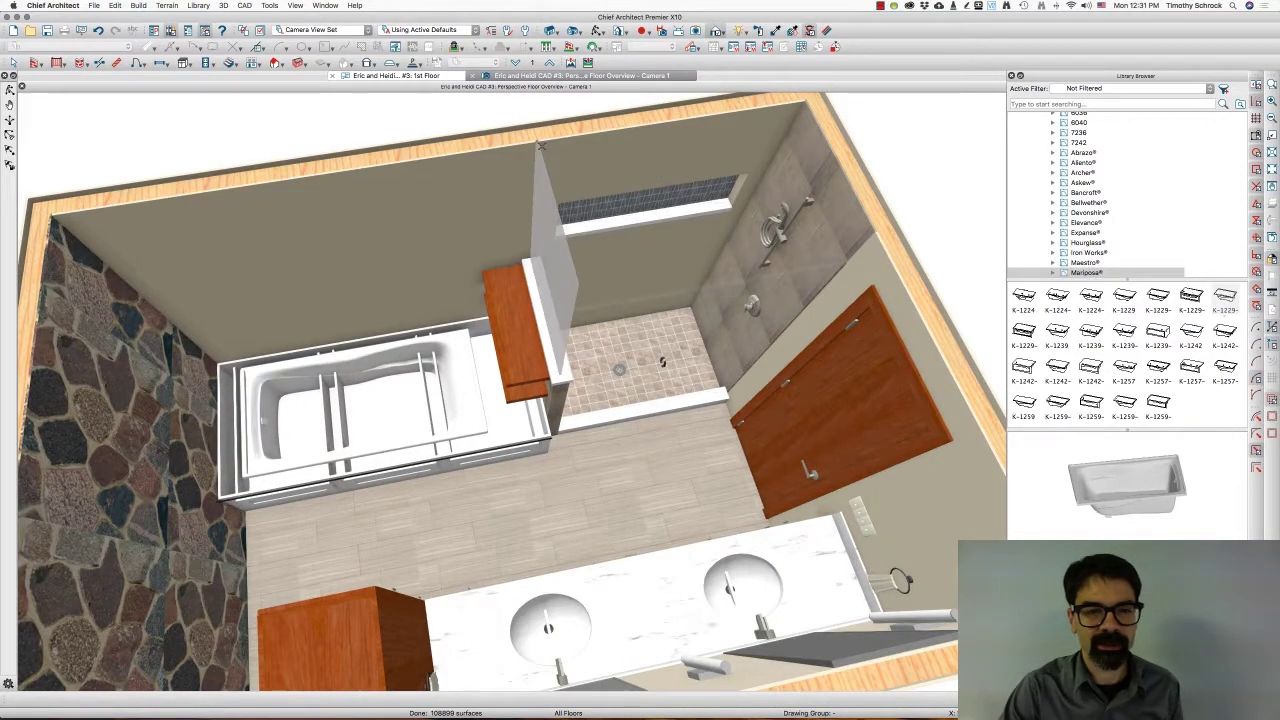
pyautogui.scroll(-2, 541, 148)
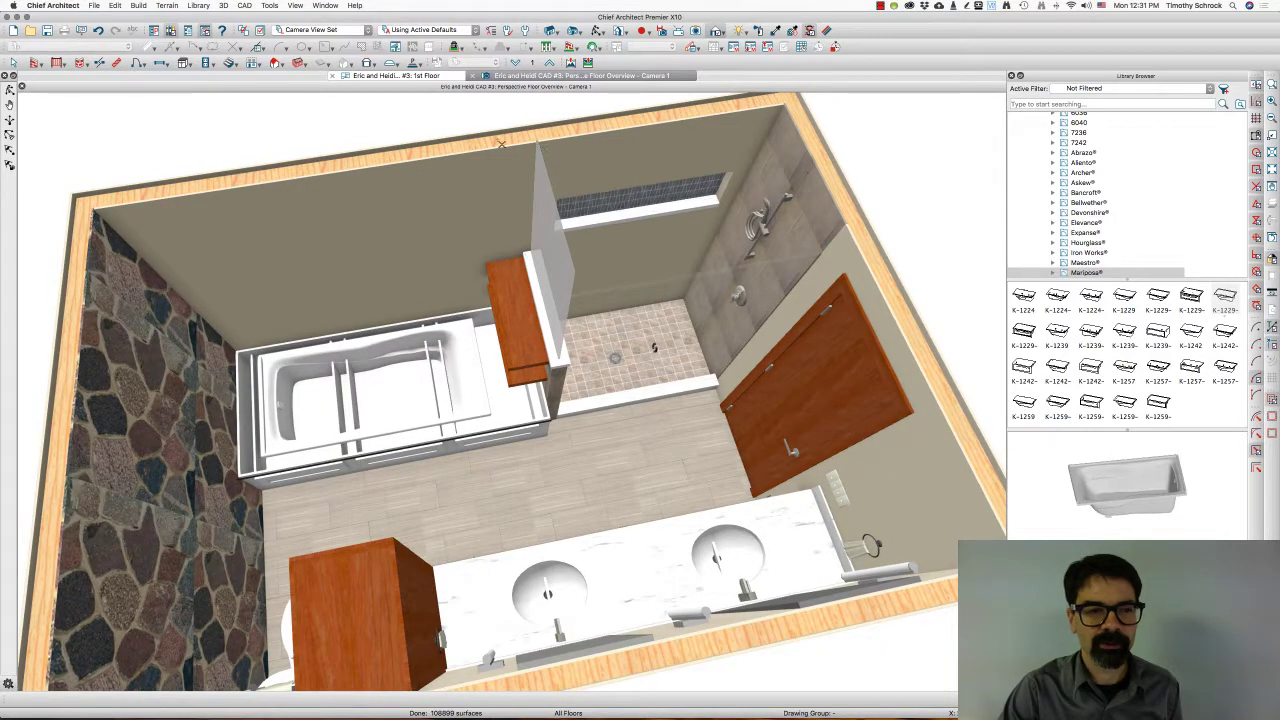
pyautogui.press('super+w')
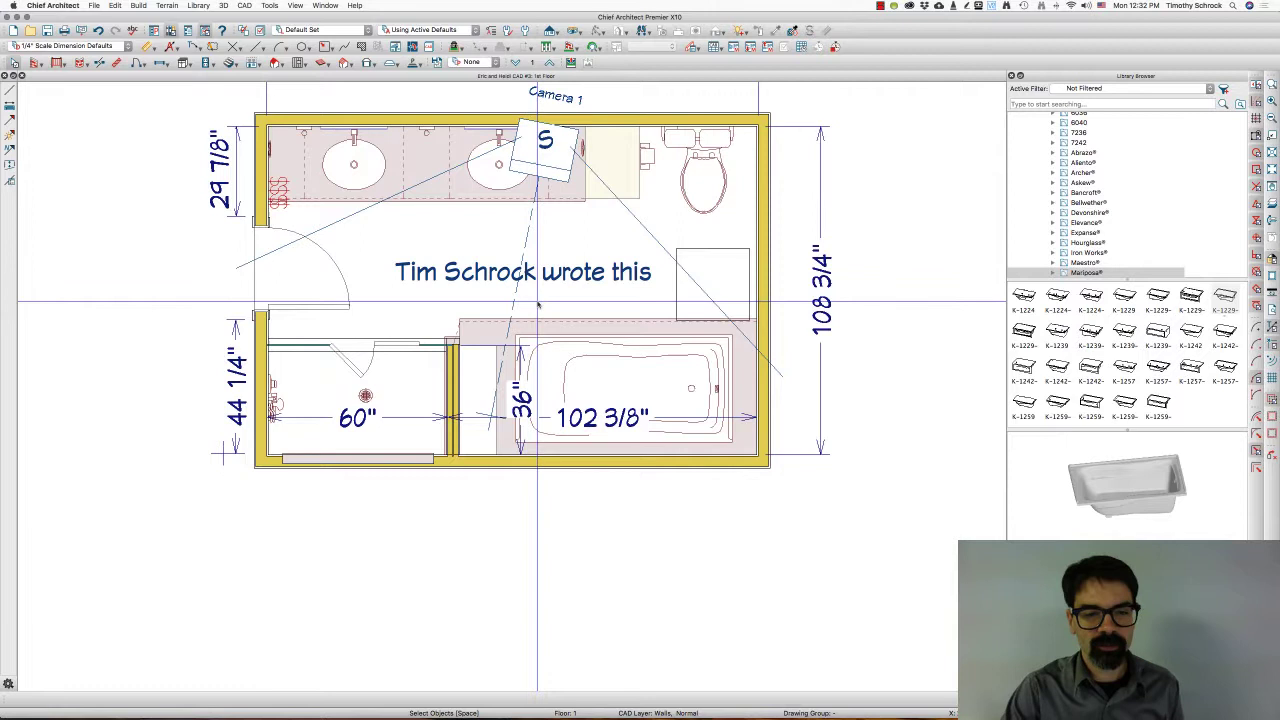
# - Generate a custom countertop from the tub cabinet and stretch its left edge to the wall corner
pyautogui.click(563, 322)
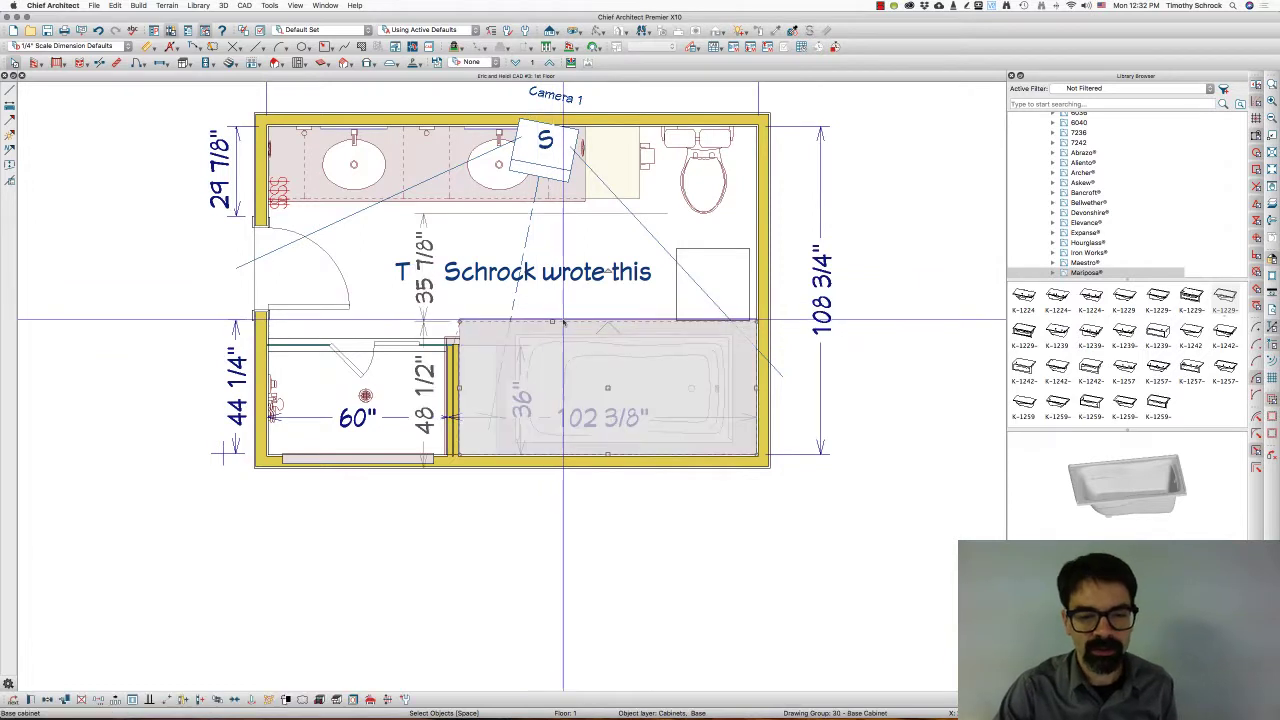
pyautogui.click(370, 700)
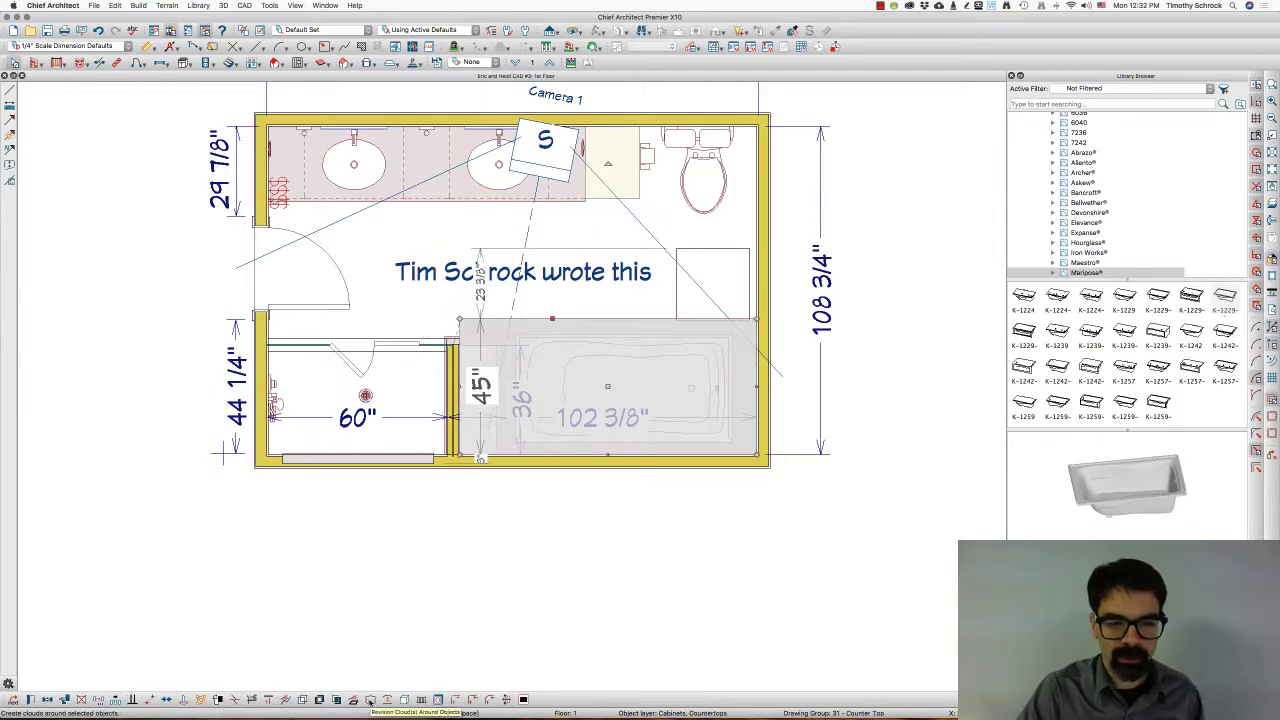
pyautogui.scroll(3, 456, 330)
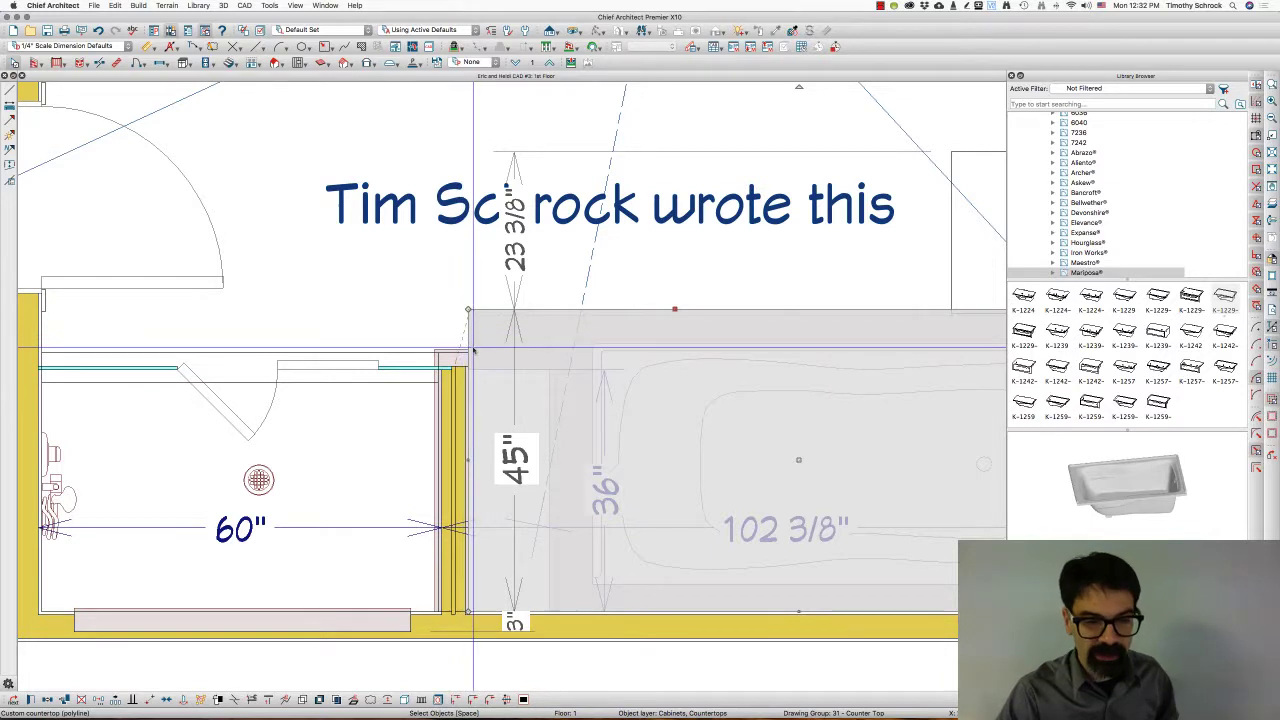
pyautogui.scroll(2, 470, 352)
pyautogui.moveTo(472, 352); pyautogui.dragTo(456, 322)
pyautogui.press('Tab')
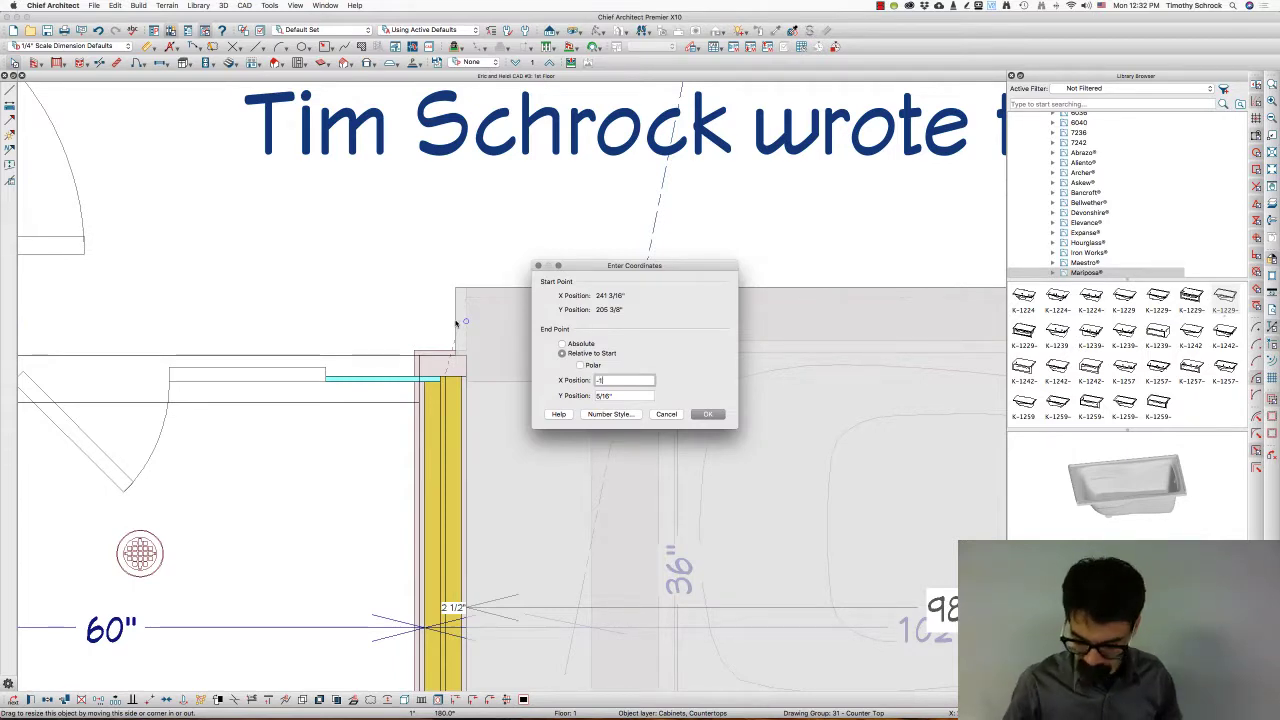
pyautogui.press('Return')
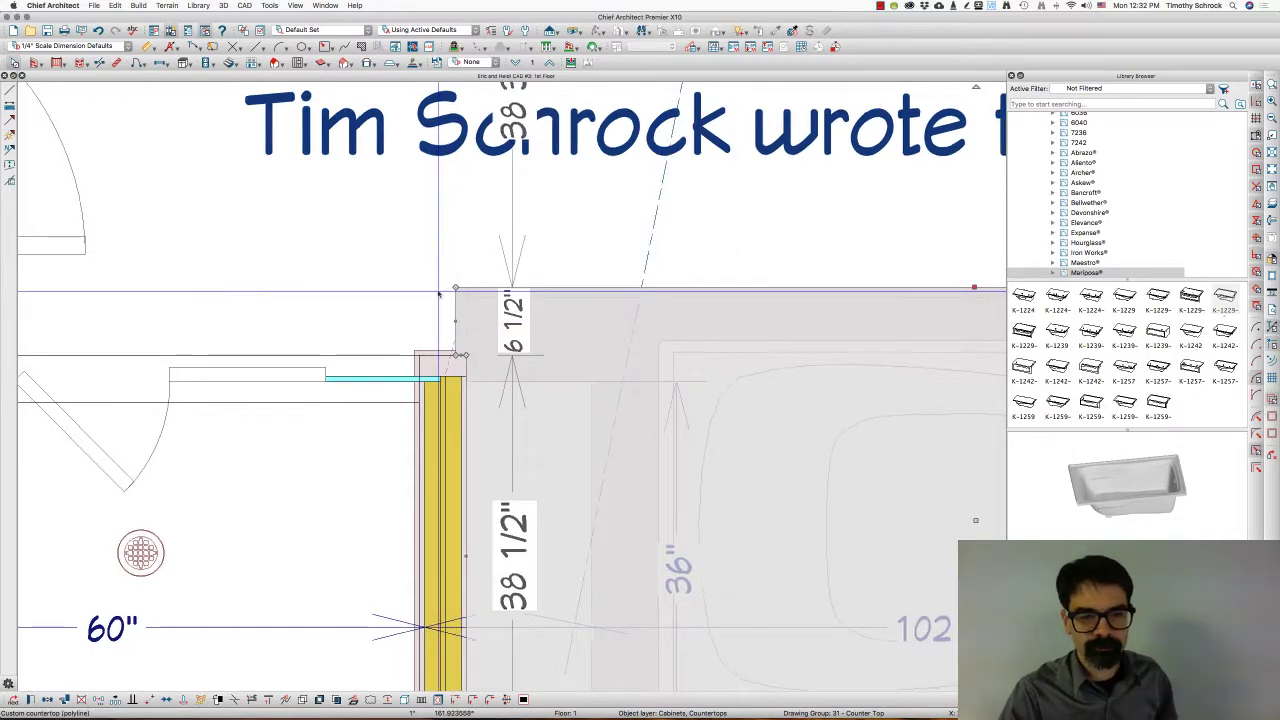
pyautogui.scroll(-5, 455, 320)
pyautogui.scroll(-2, 531, 388)
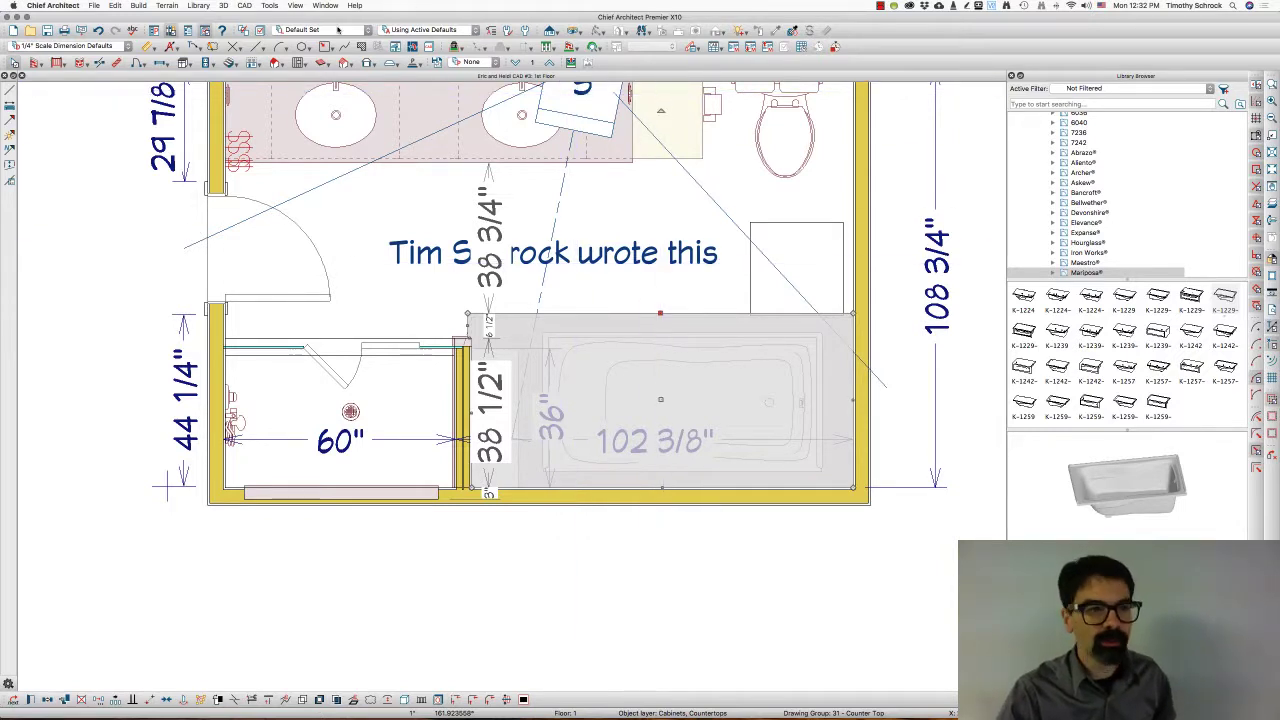
# - Place a Custom Counter Hole over the bathtub and check its 70 1/8" length
pyautogui.click(188, 64)
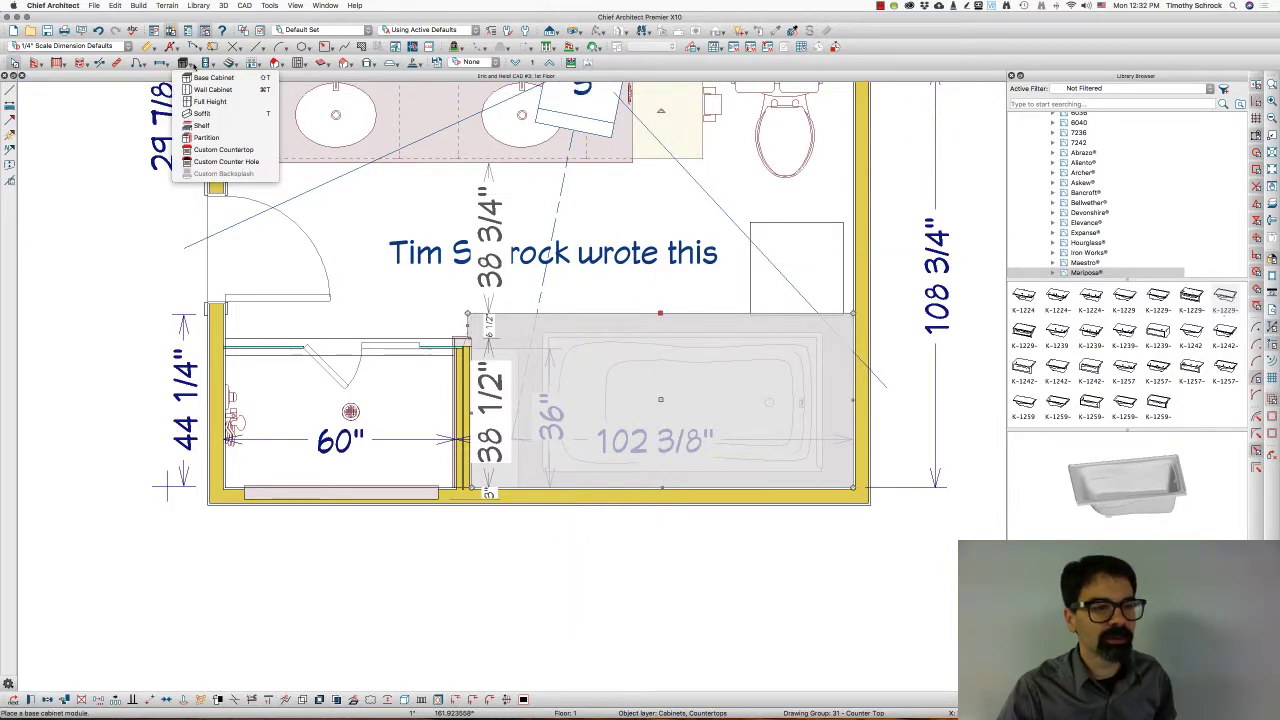
pyautogui.click(240, 162)
pyautogui.scroll(2, 686, 368)
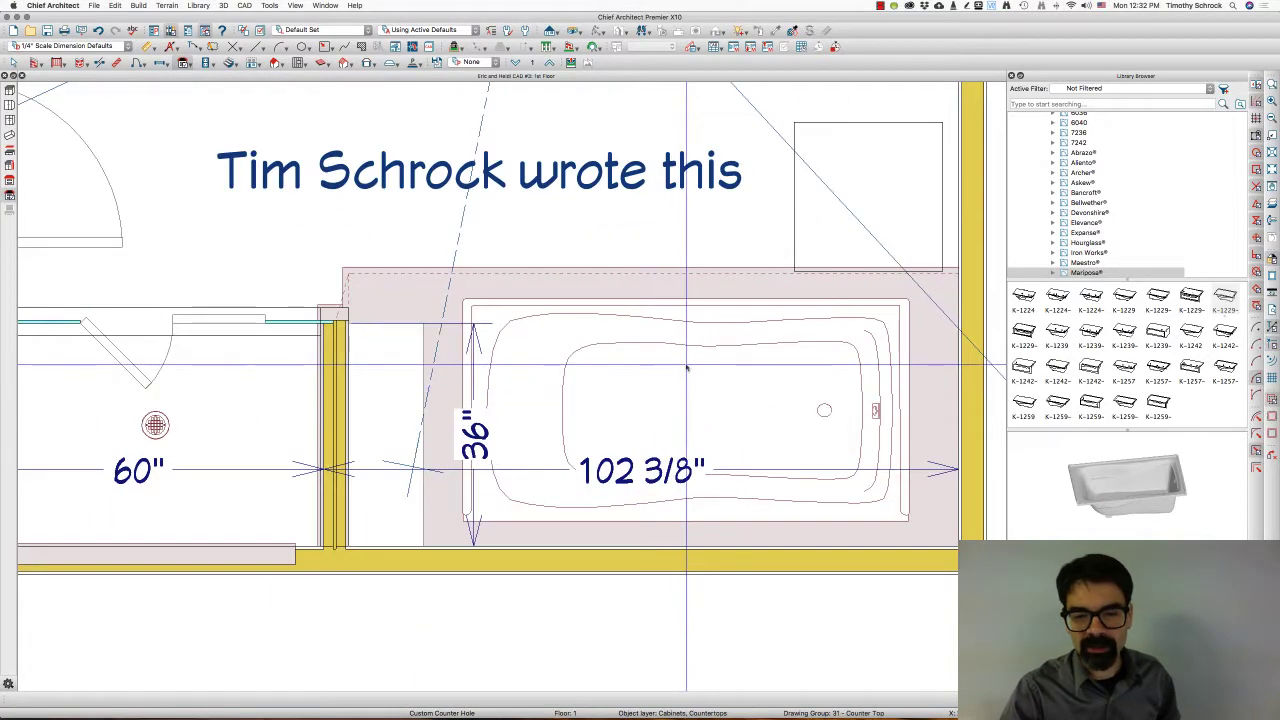
pyautogui.click(686, 368)
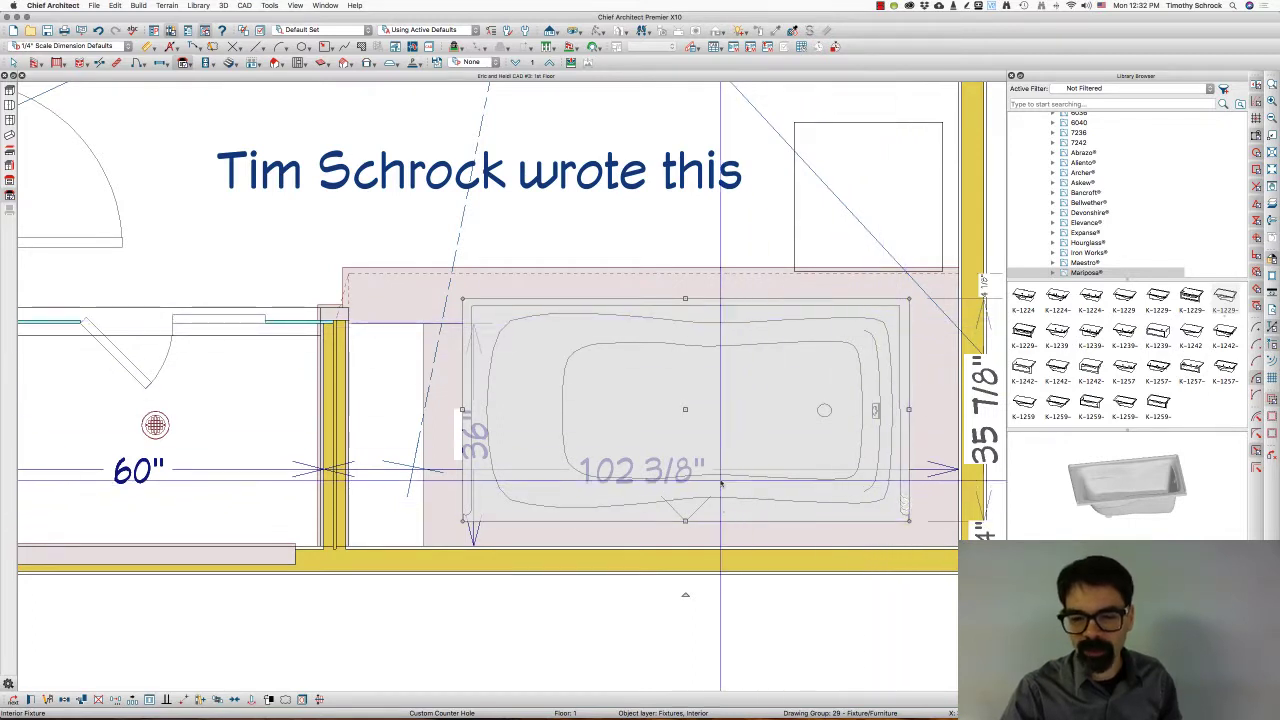
pyautogui.click(470, 307)
pyautogui.press('Escape')
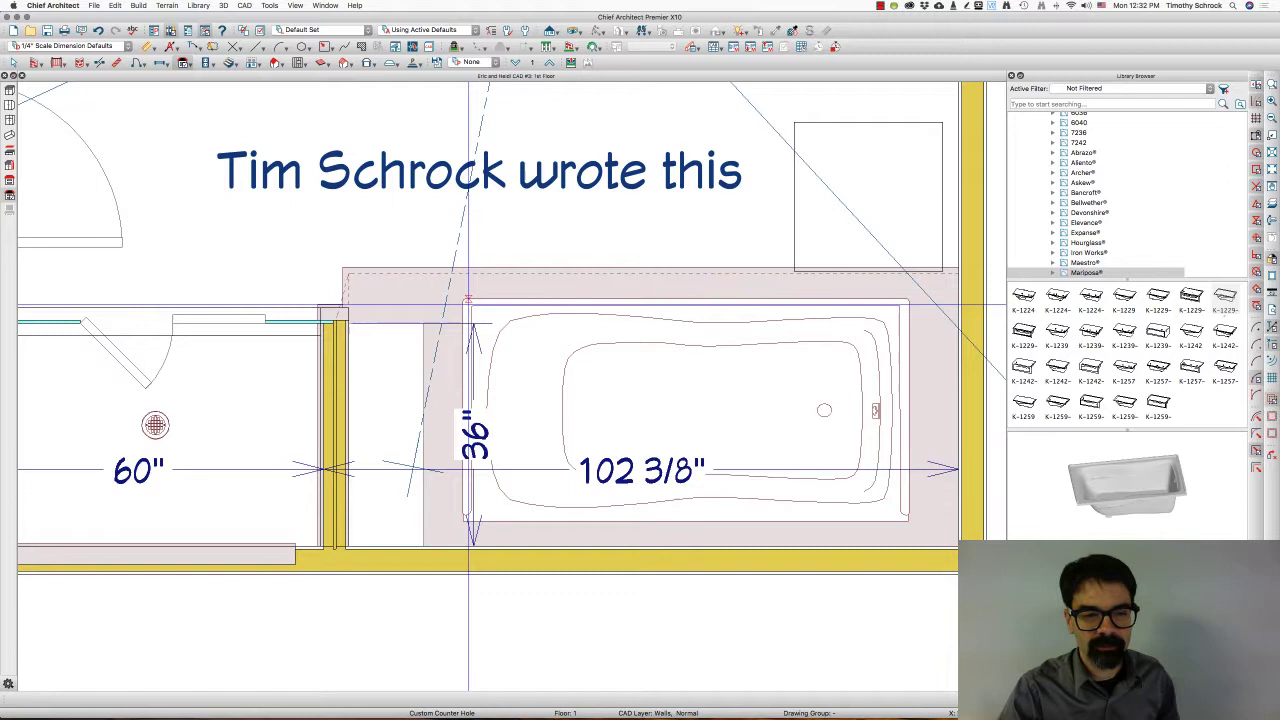
pyautogui.scroll(2, 470, 305)
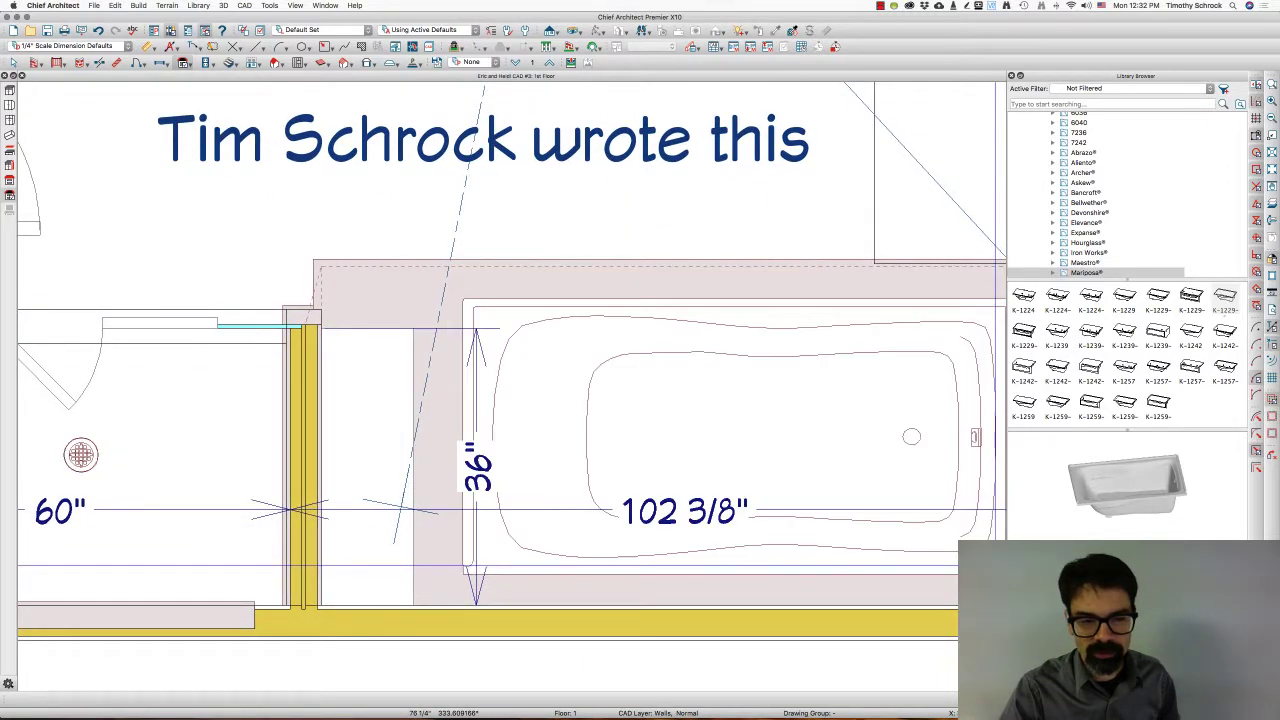
pyautogui.click(526, 298)
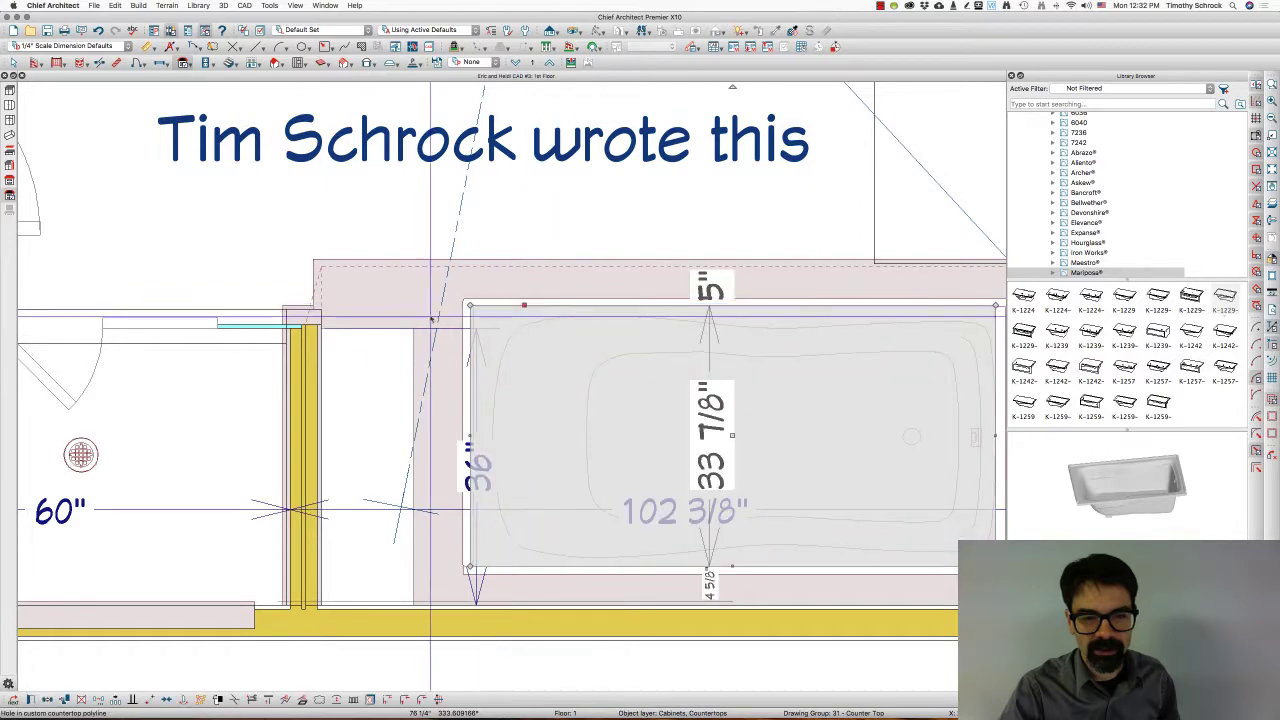
pyautogui.scroll(-3, 526, 298)
pyautogui.scroll(3, 818, 375)
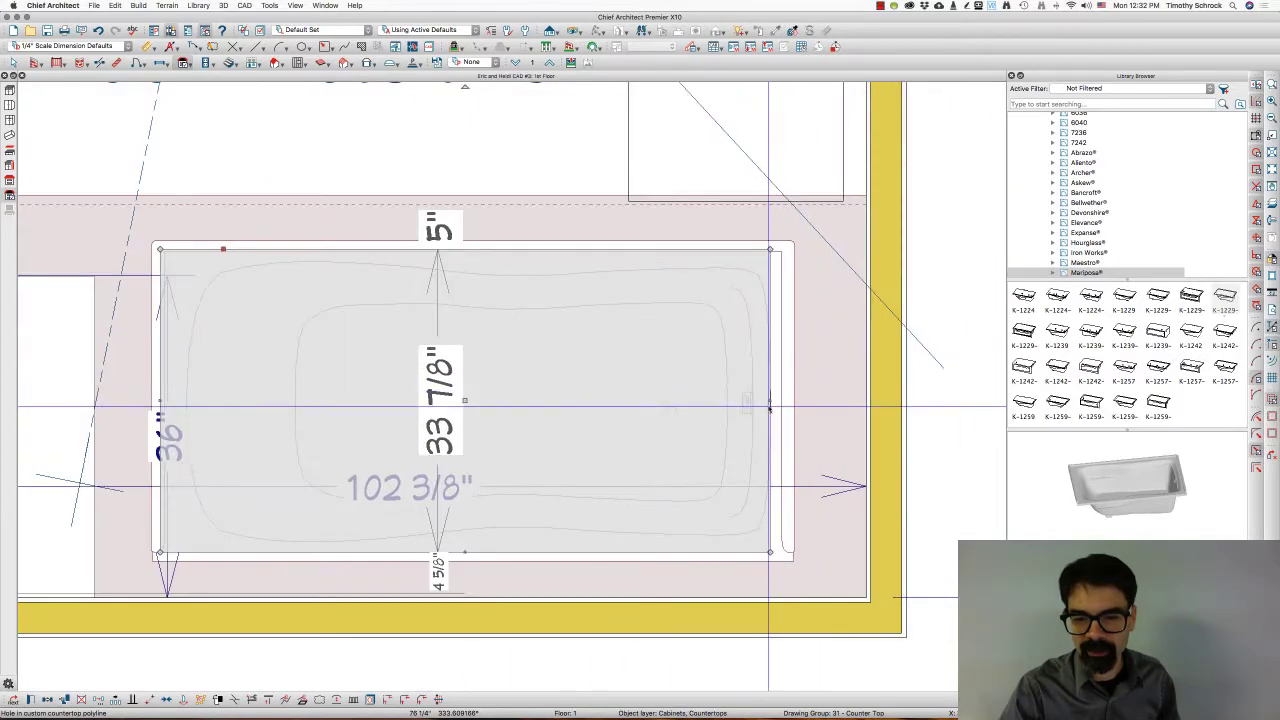
pyautogui.click(785, 398)
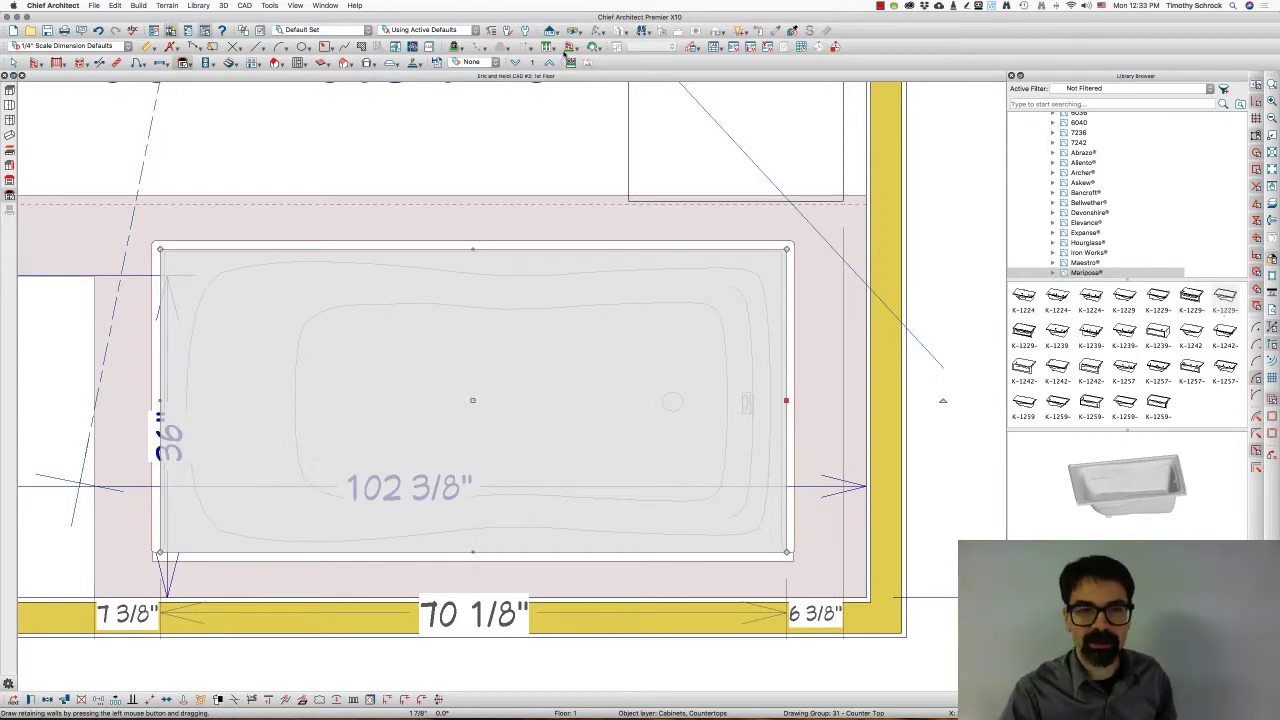
# - Open a Perspective Floor Overview beside the plan and select the tub countertop in 3D
pyautogui.click(566, 50)
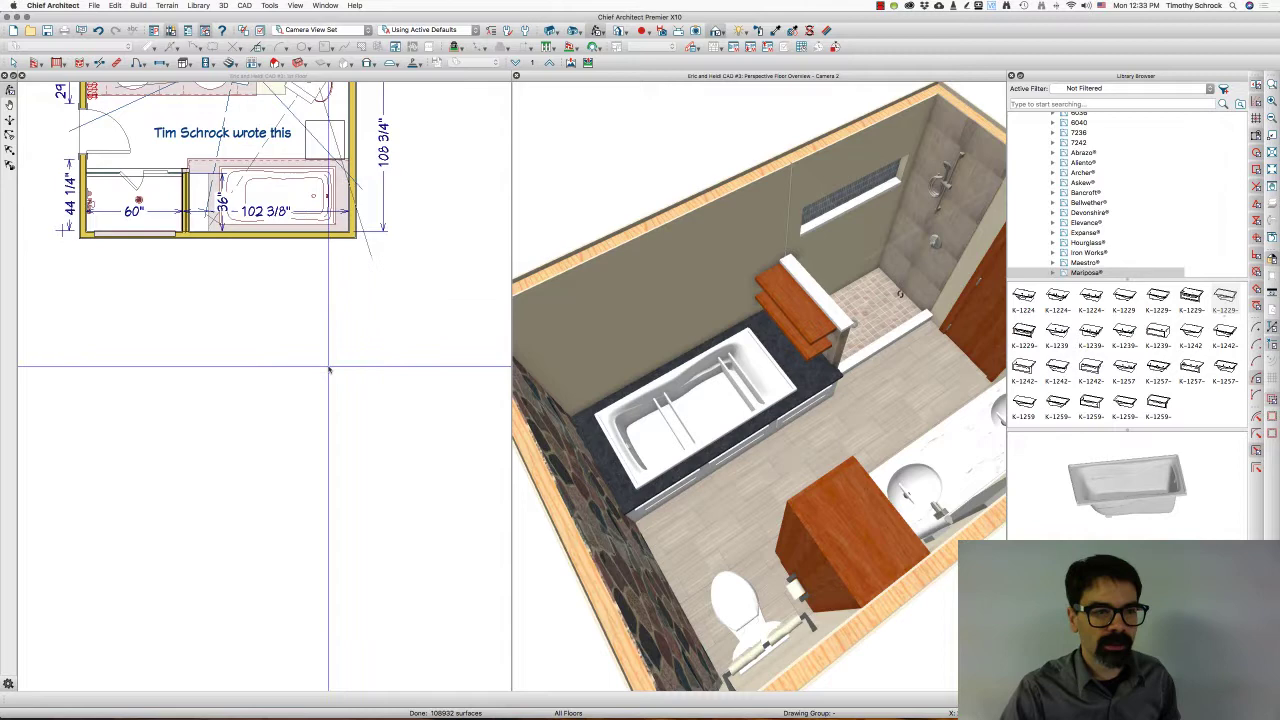
pyautogui.scroll(6, 303, 248)
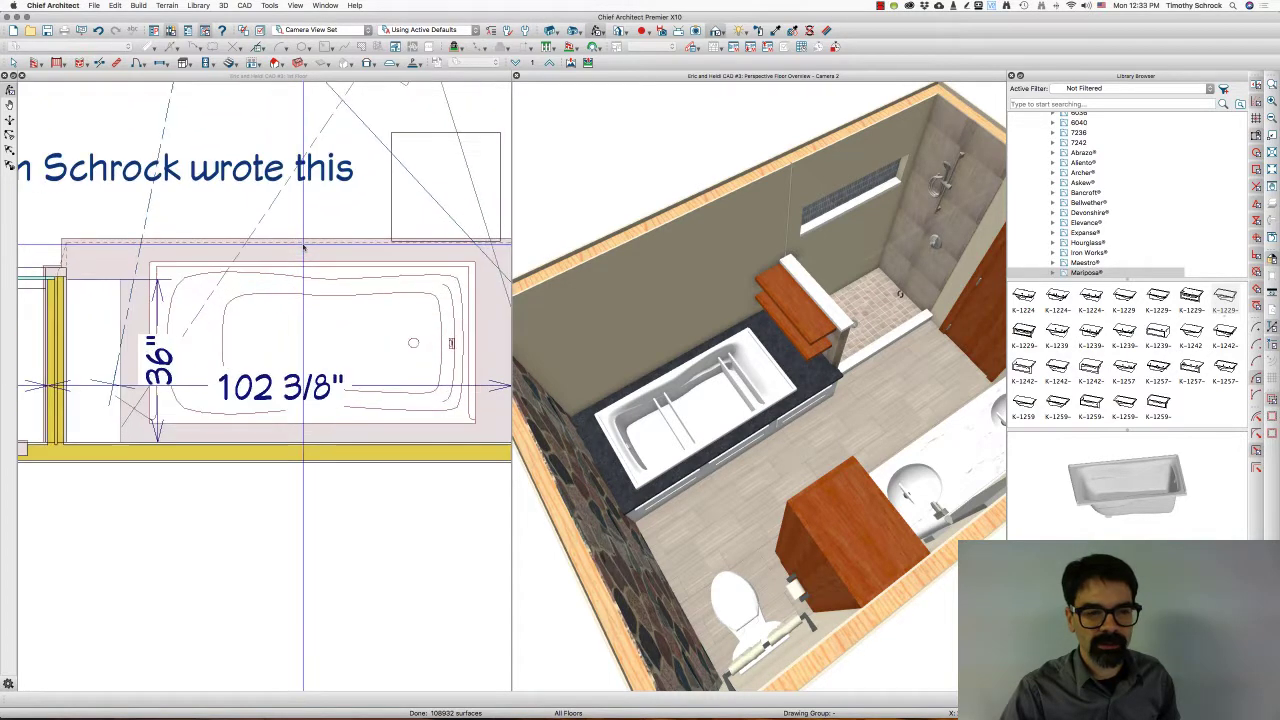
pyautogui.scroll(1, 303, 248)
pyautogui.click(819, 387)
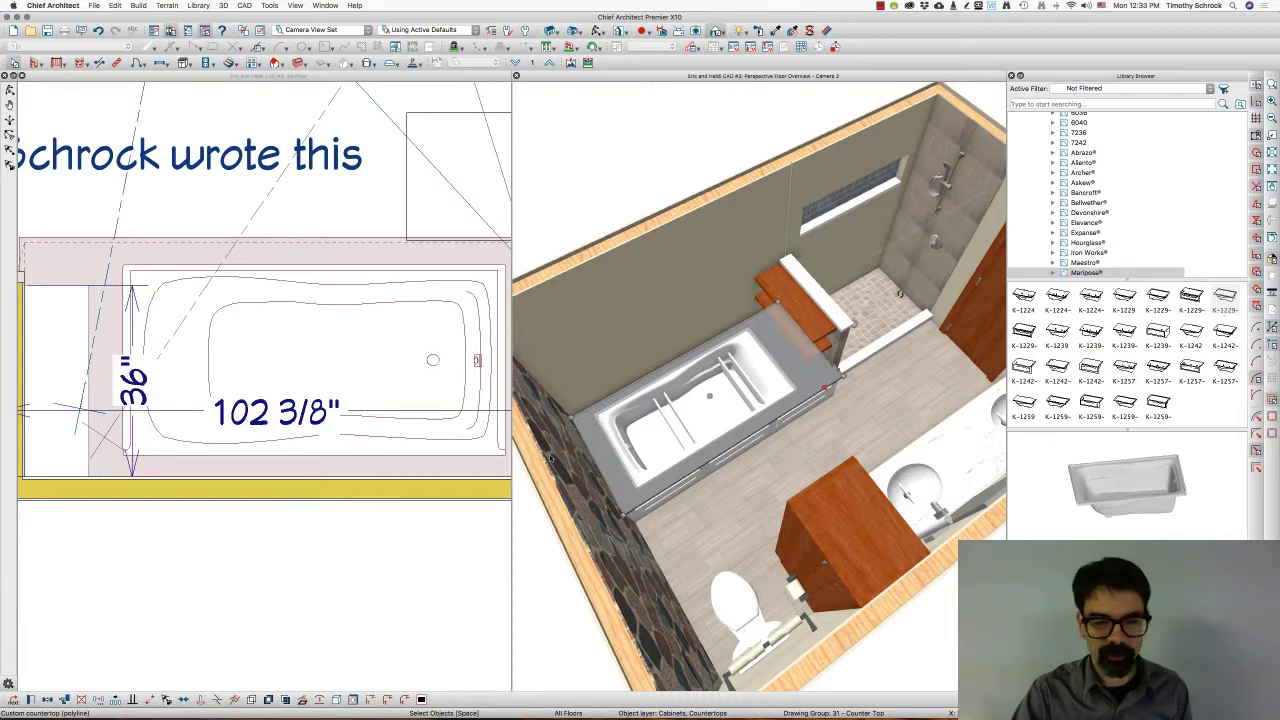
# - Cycle the plan selection past the countertop and tub until the base cabinet is selected
pyautogui.click(288, 256)
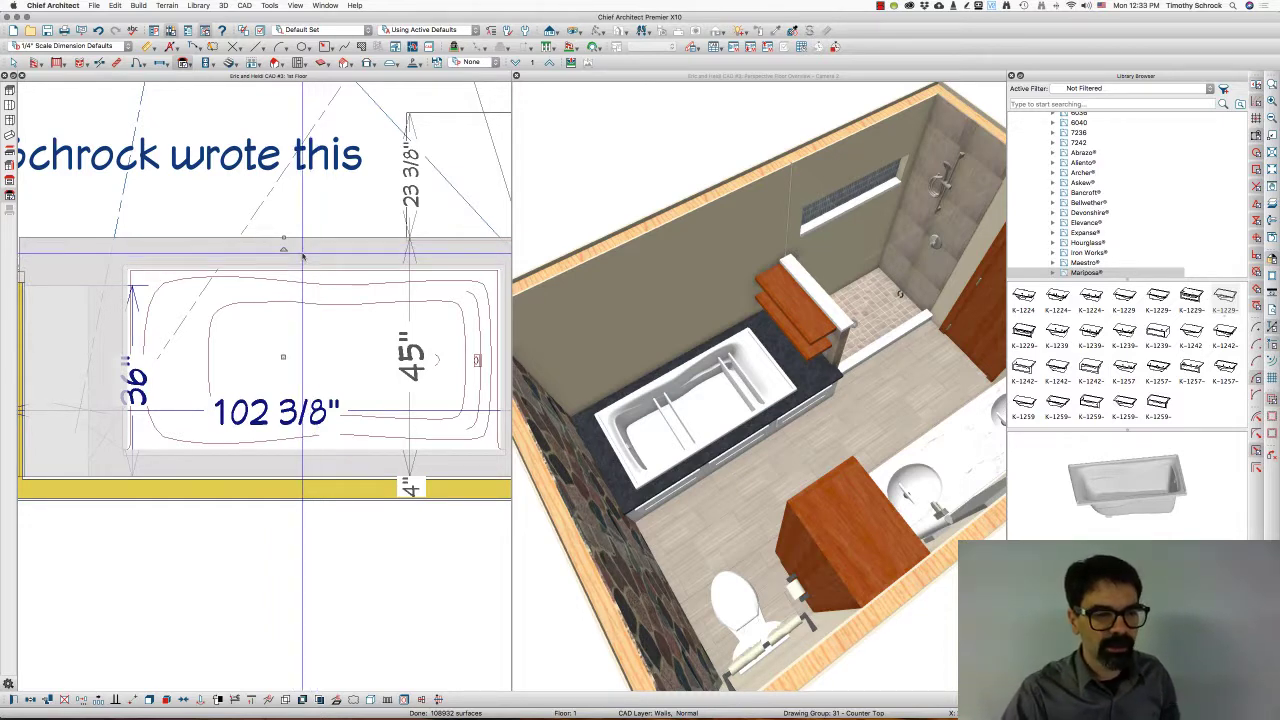
pyautogui.click(305, 240)
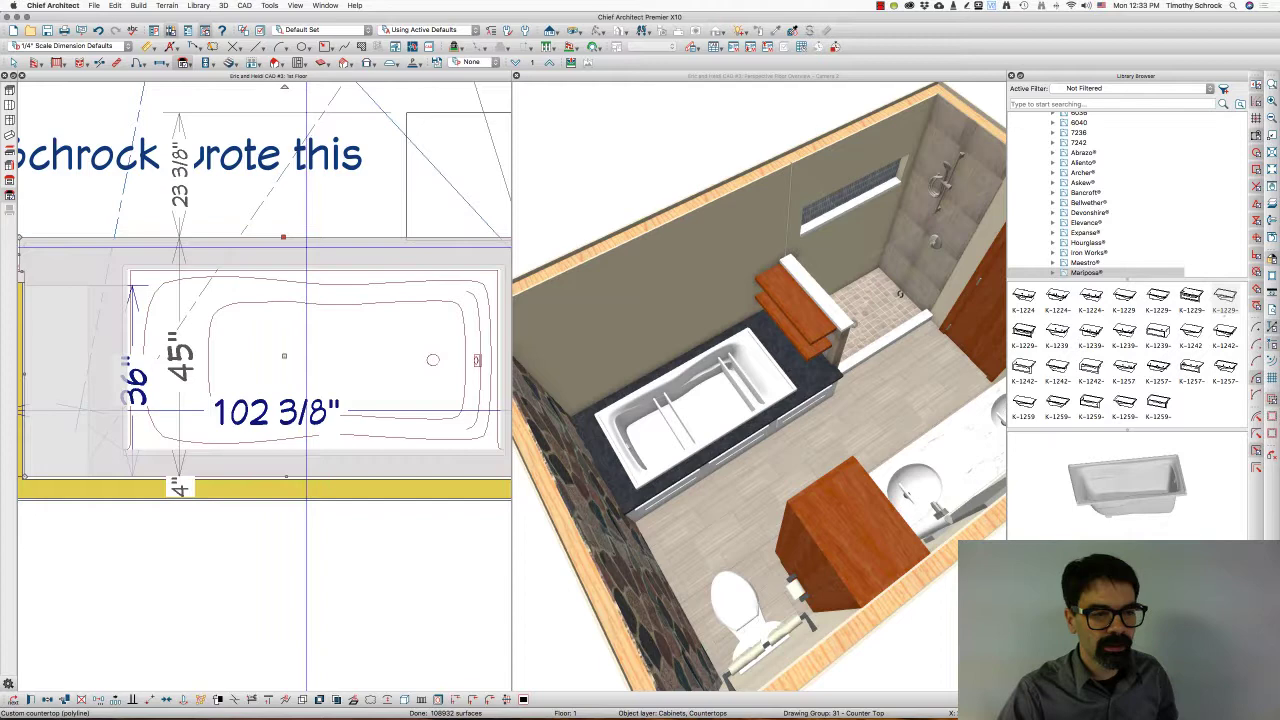
pyautogui.click(307, 249)
pyautogui.click(307, 248)
pyautogui.click(307, 247)
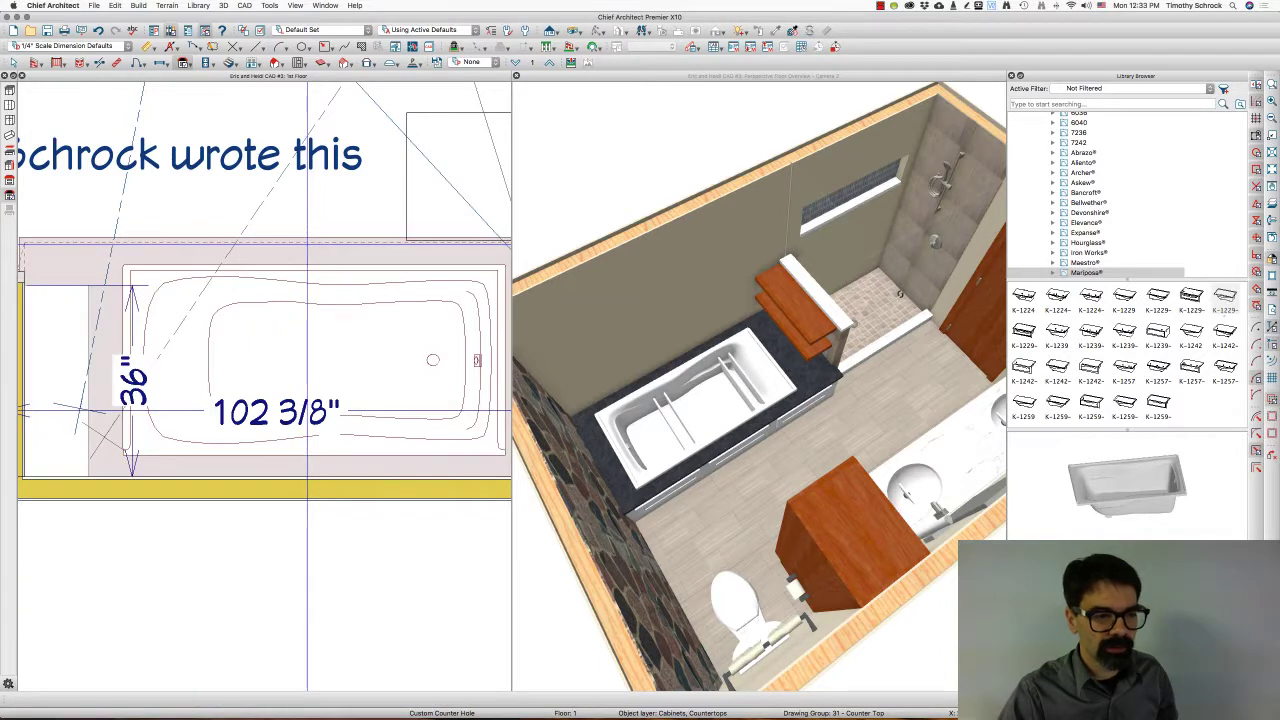
pyautogui.click(307, 246)
pyautogui.click(307, 246)
pyautogui.click(306, 246)
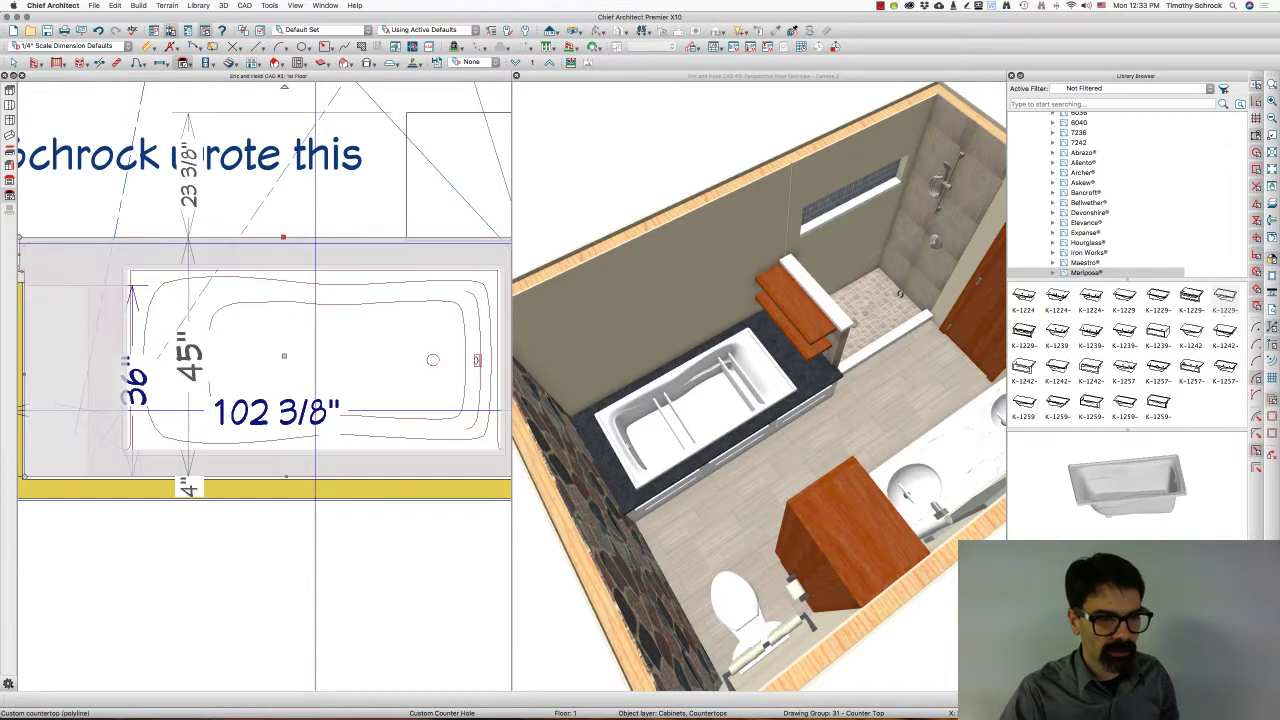
pyautogui.click(299, 244)
pyautogui.click(299, 244)
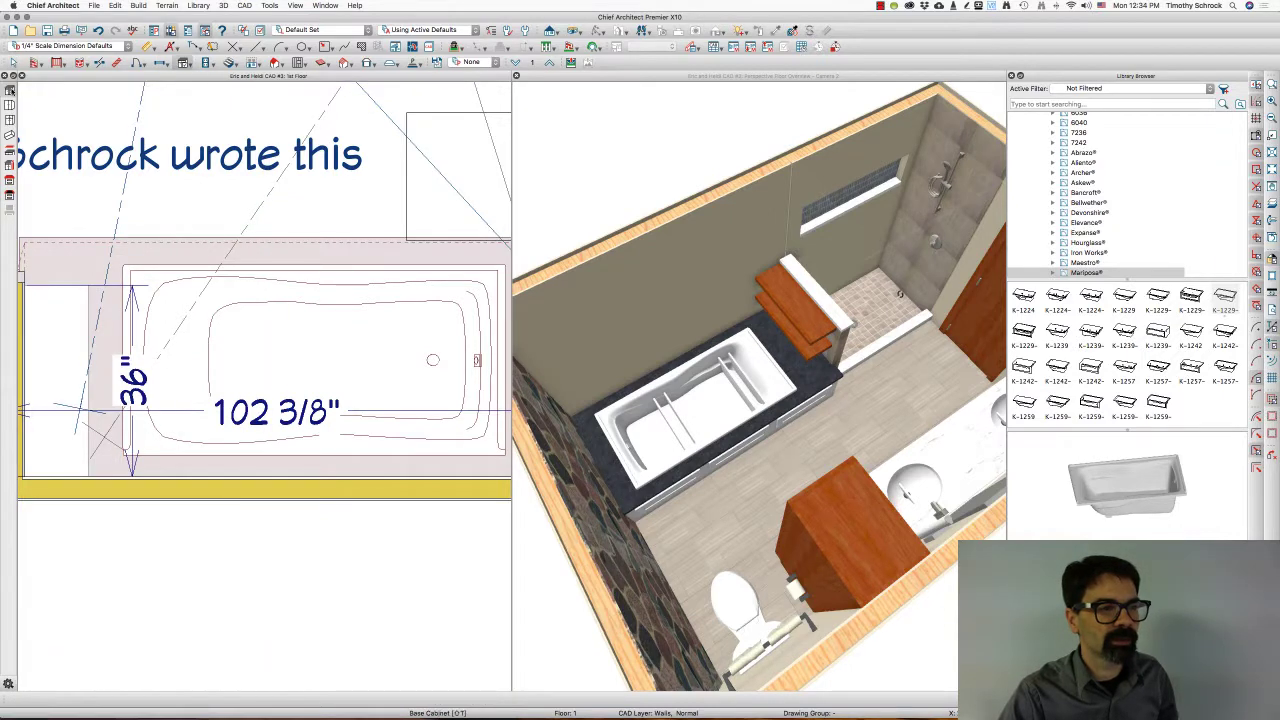
pyautogui.click(315, 265)
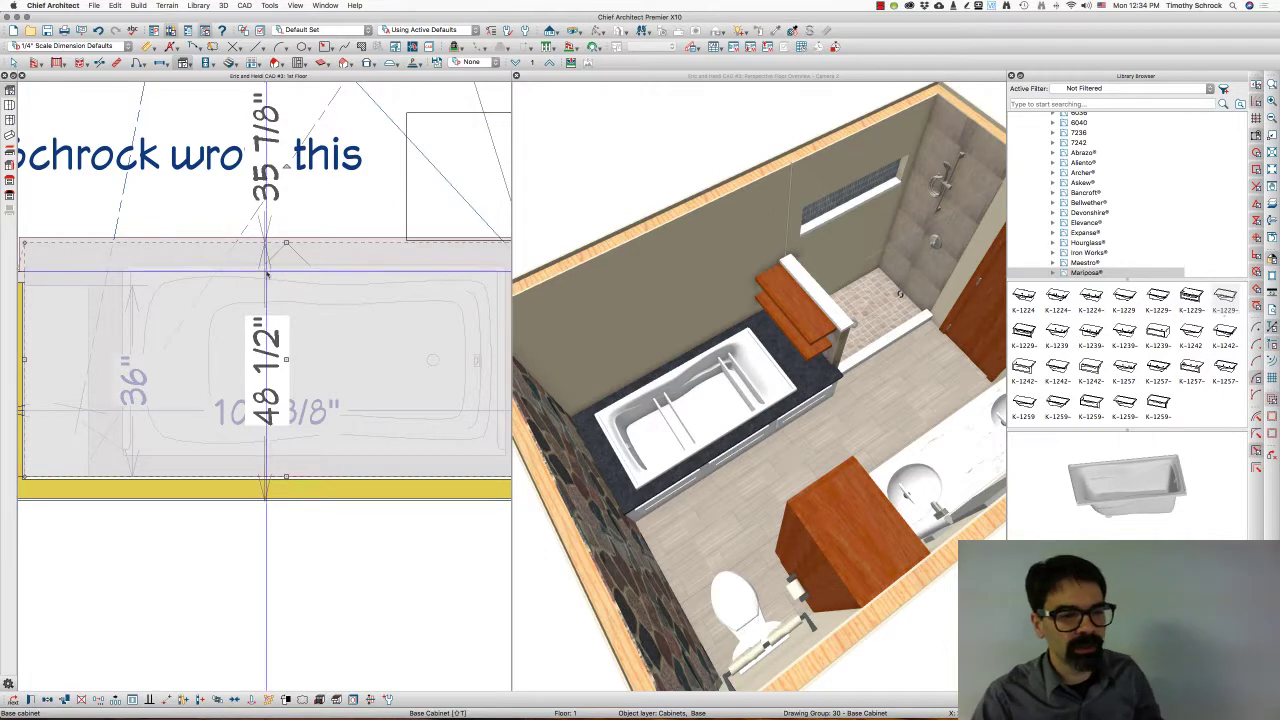
# - Change the tub cabinet's front face item 3.3 to a Drawer - Panel
pyautogui.doubleClick(362, 263)
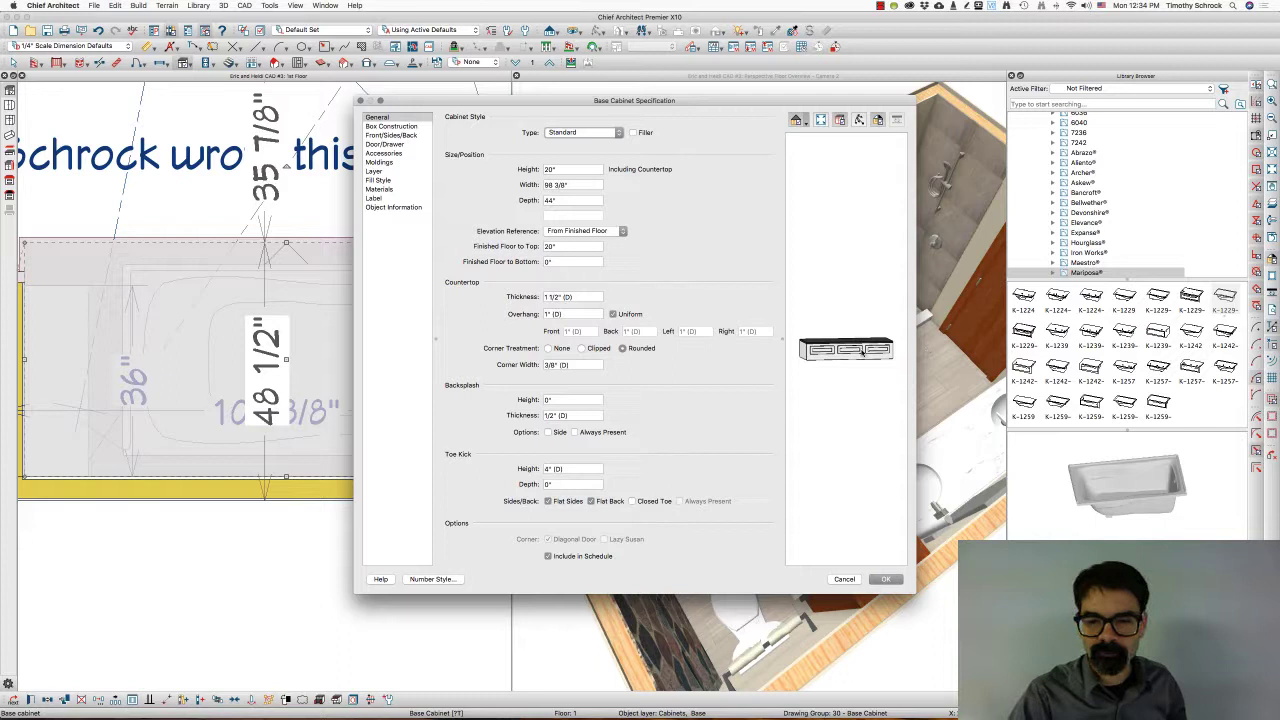
pyautogui.click(826, 350)
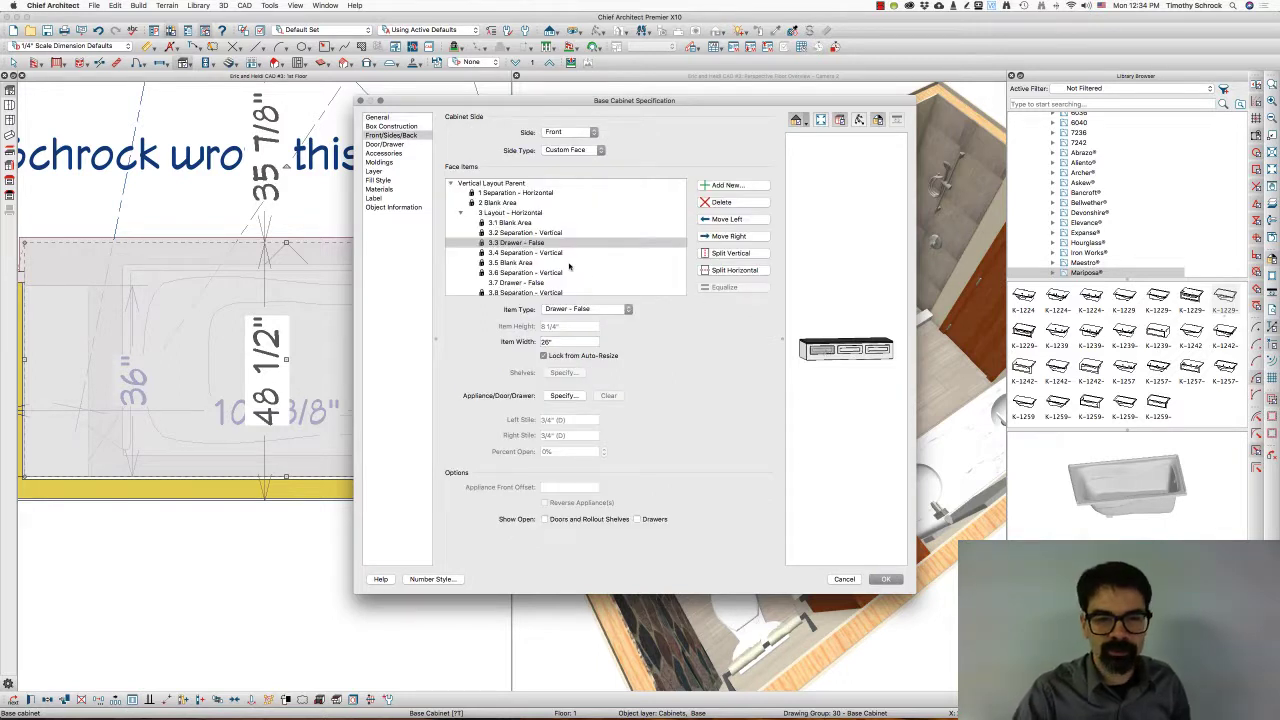
pyautogui.click(604, 308)
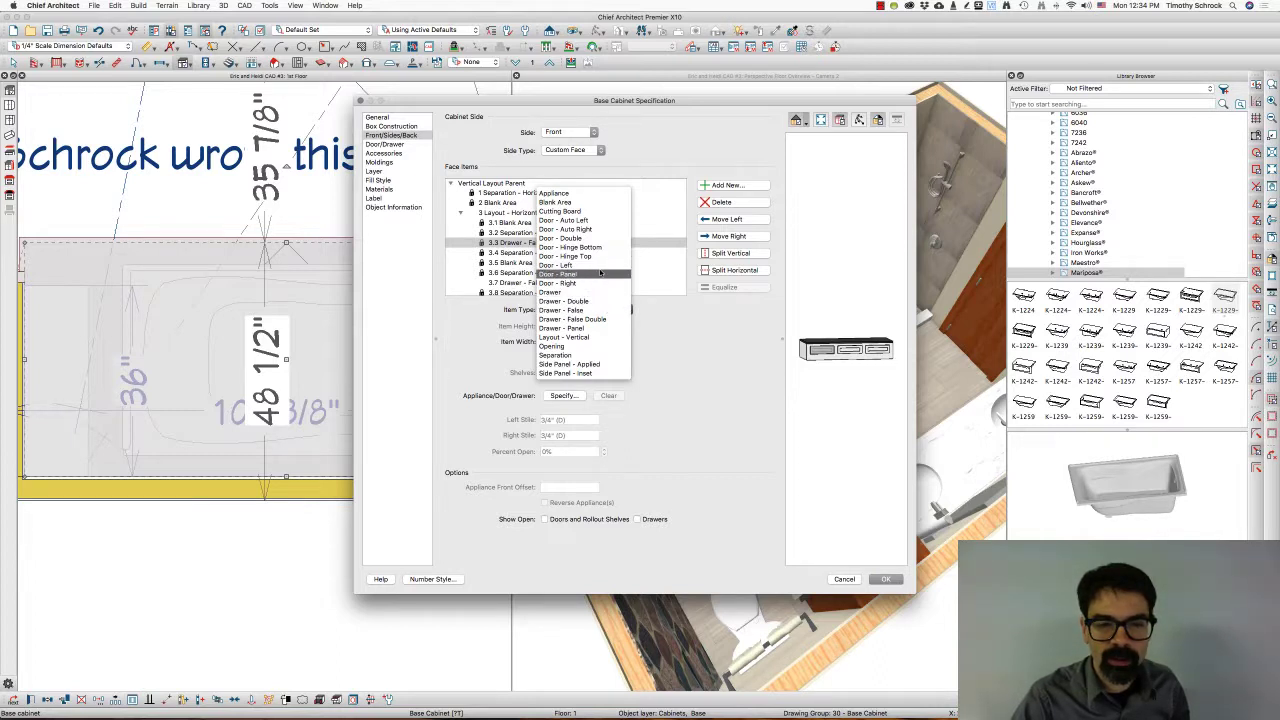
pyautogui.click(610, 328)
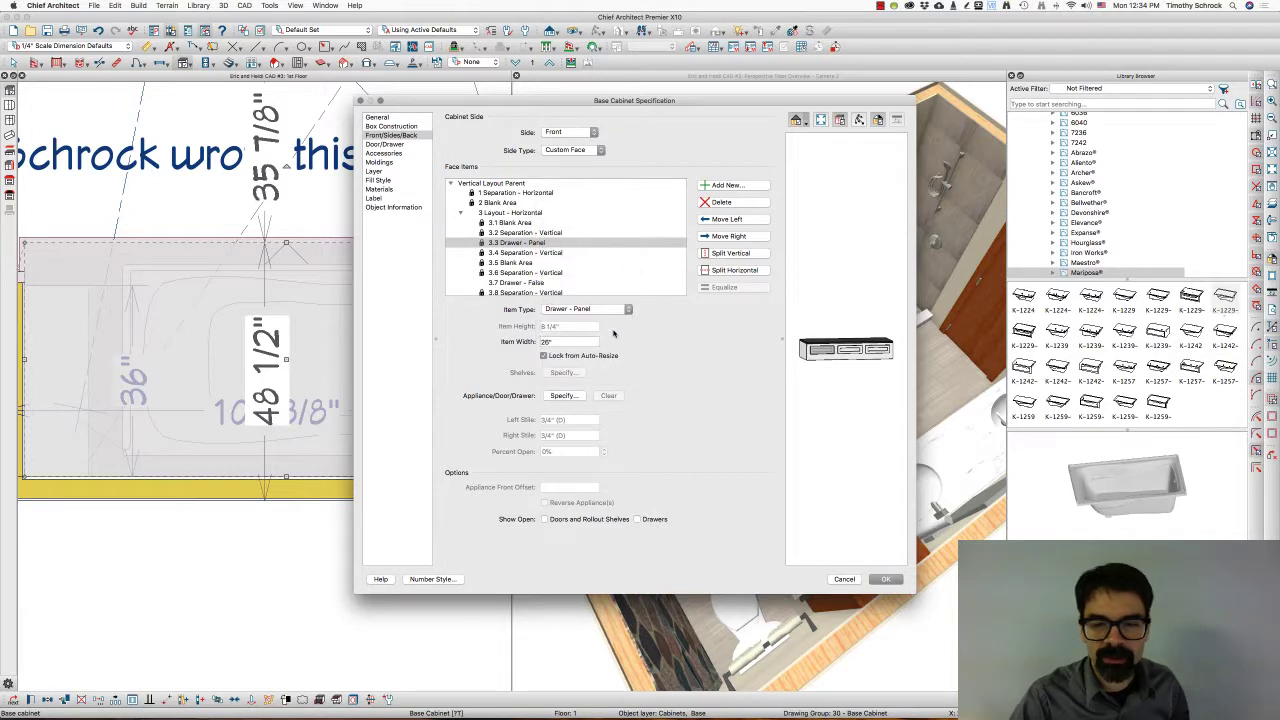
pyautogui.click(882, 580)
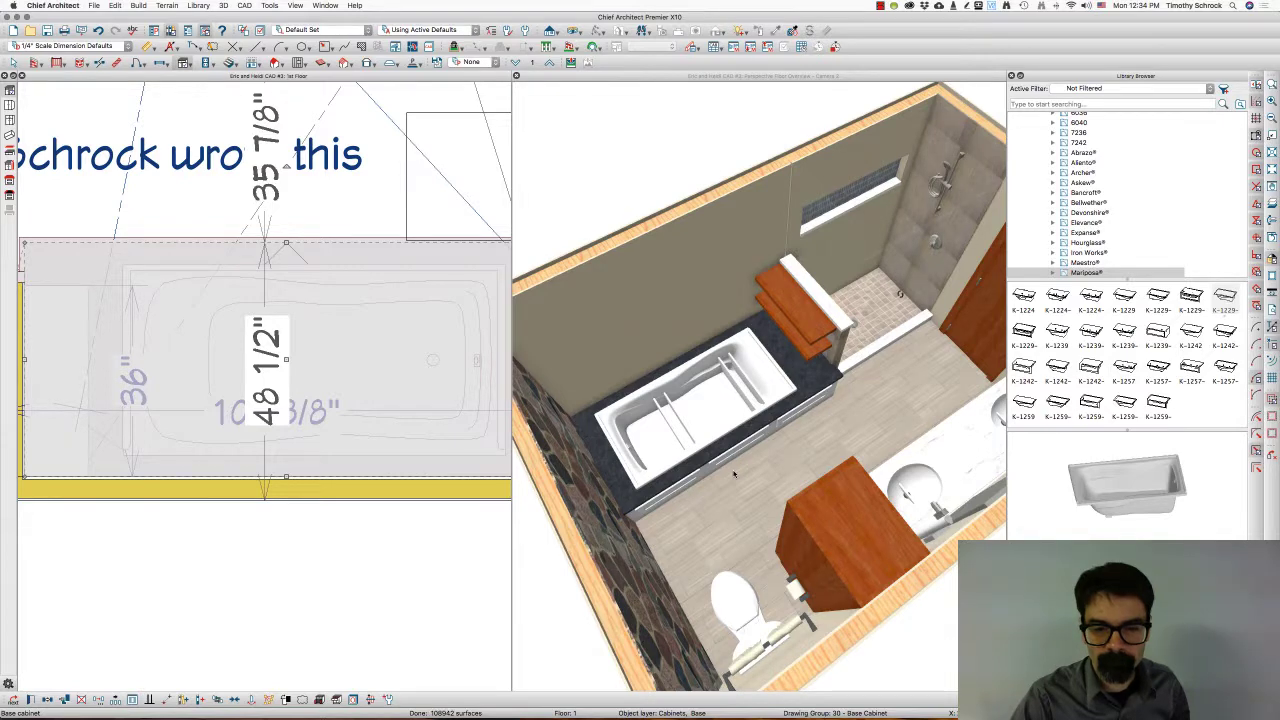
# - Try Door - Panel for face item 3.3, then dismiss the cabinet settings without keeping changes
pyautogui.doubleClick(734, 474)
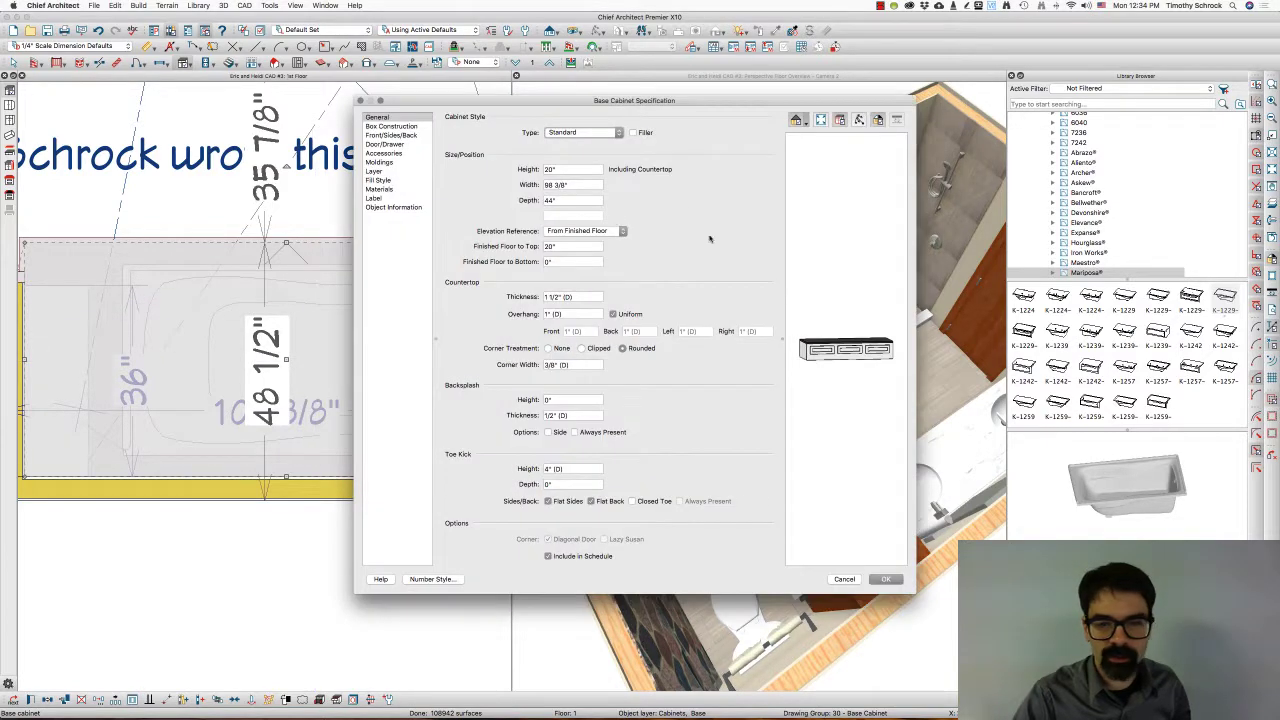
pyautogui.click(824, 351)
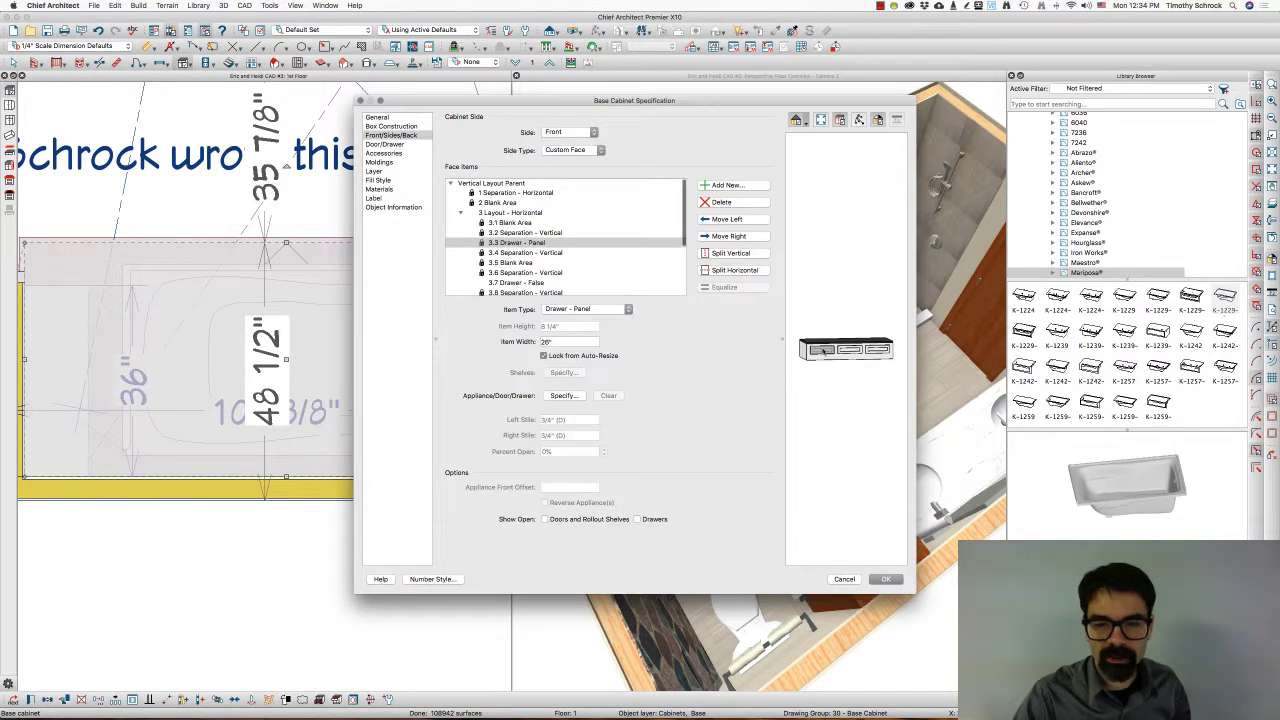
pyautogui.click(590, 311)
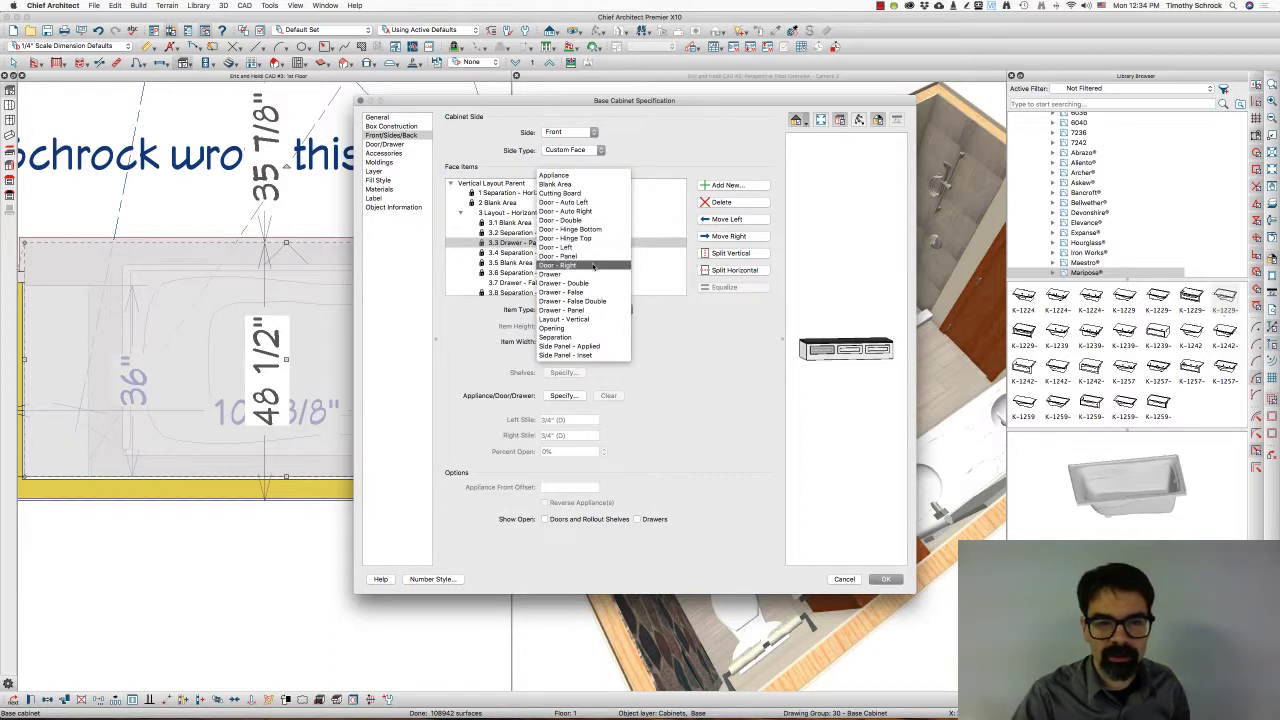
pyautogui.click(595, 257)
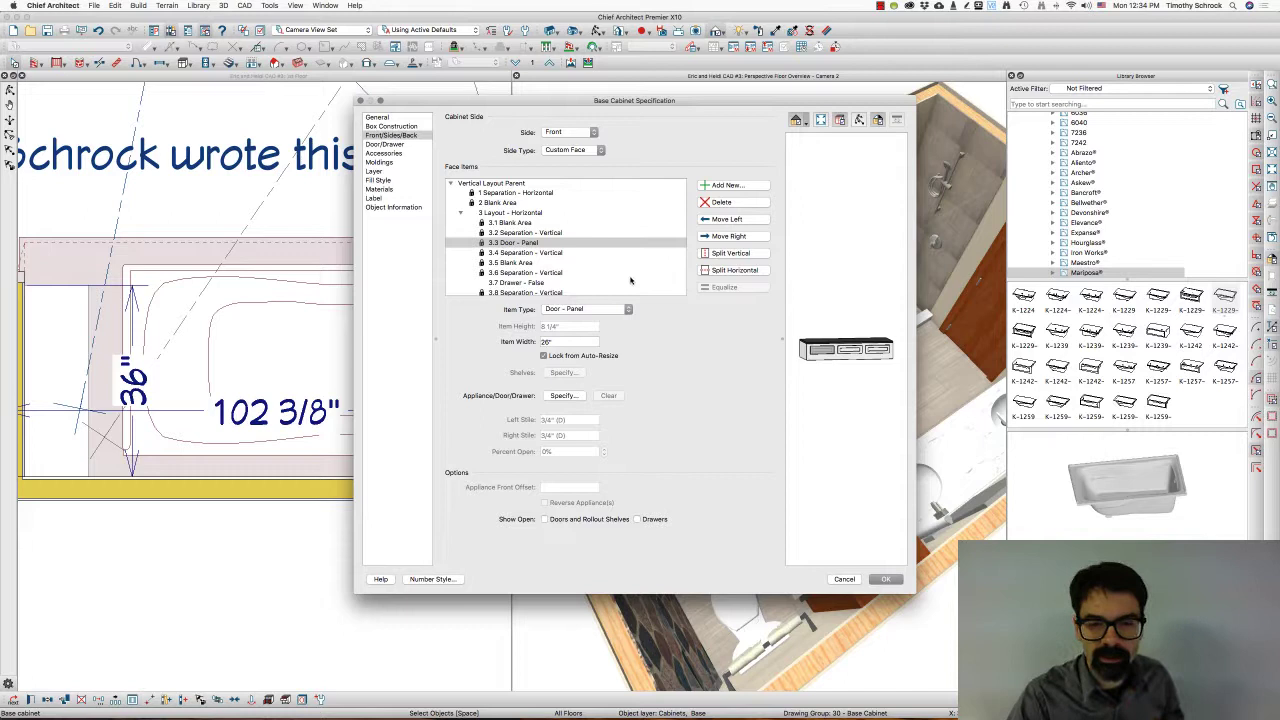
pyautogui.click(590, 233)
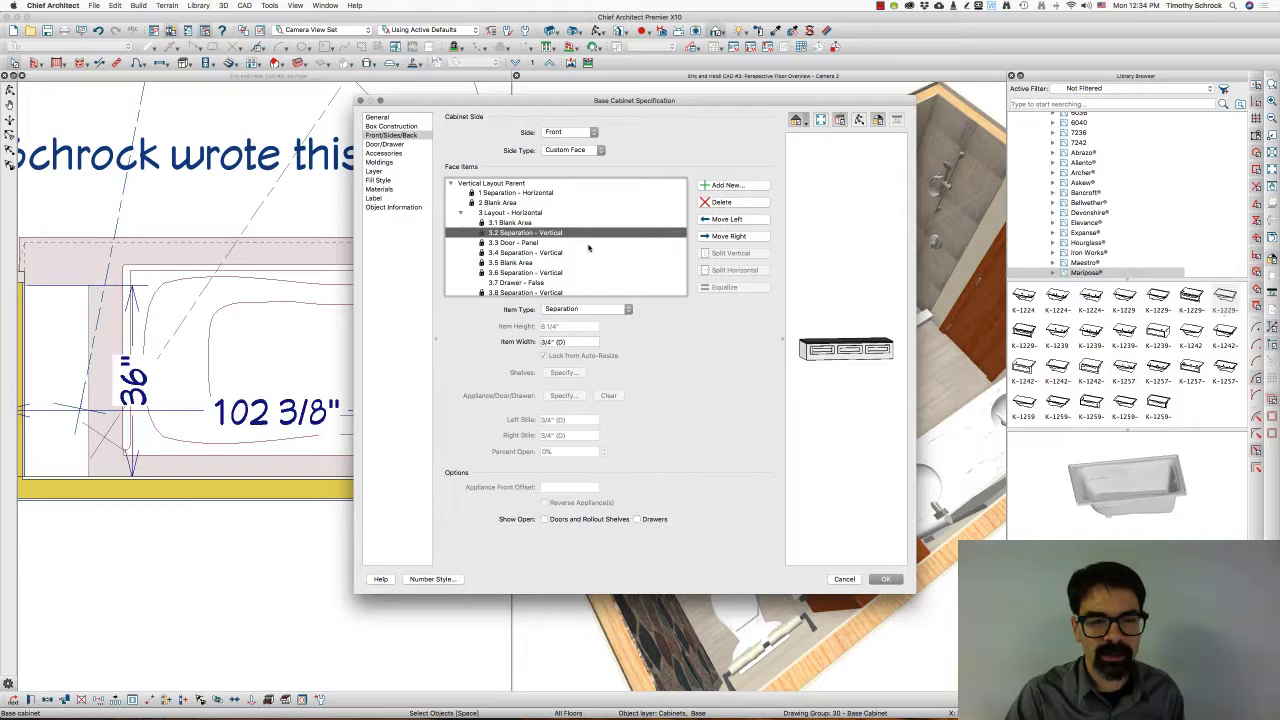
pyautogui.press('Return')
# - Delete vertical separations 3.2 through 3.7 from the cabinet front and apply
pyautogui.doubleClick(708, 472)
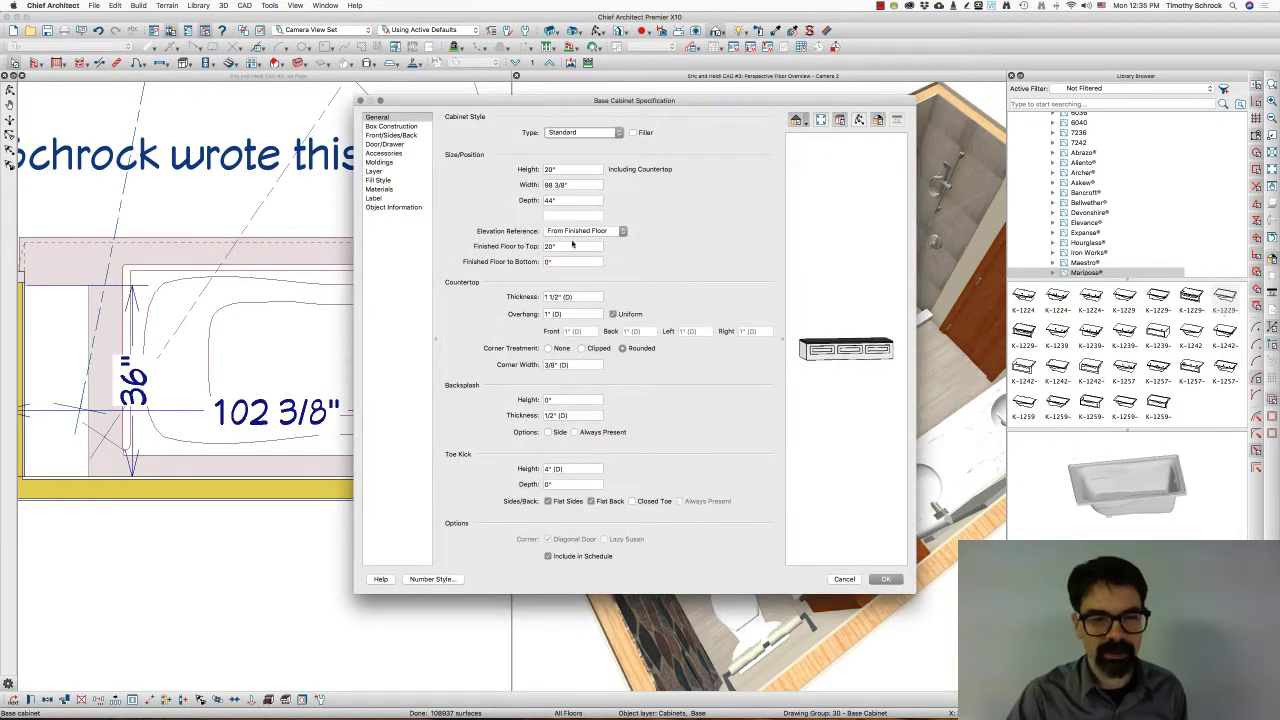
pyautogui.click(831, 356)
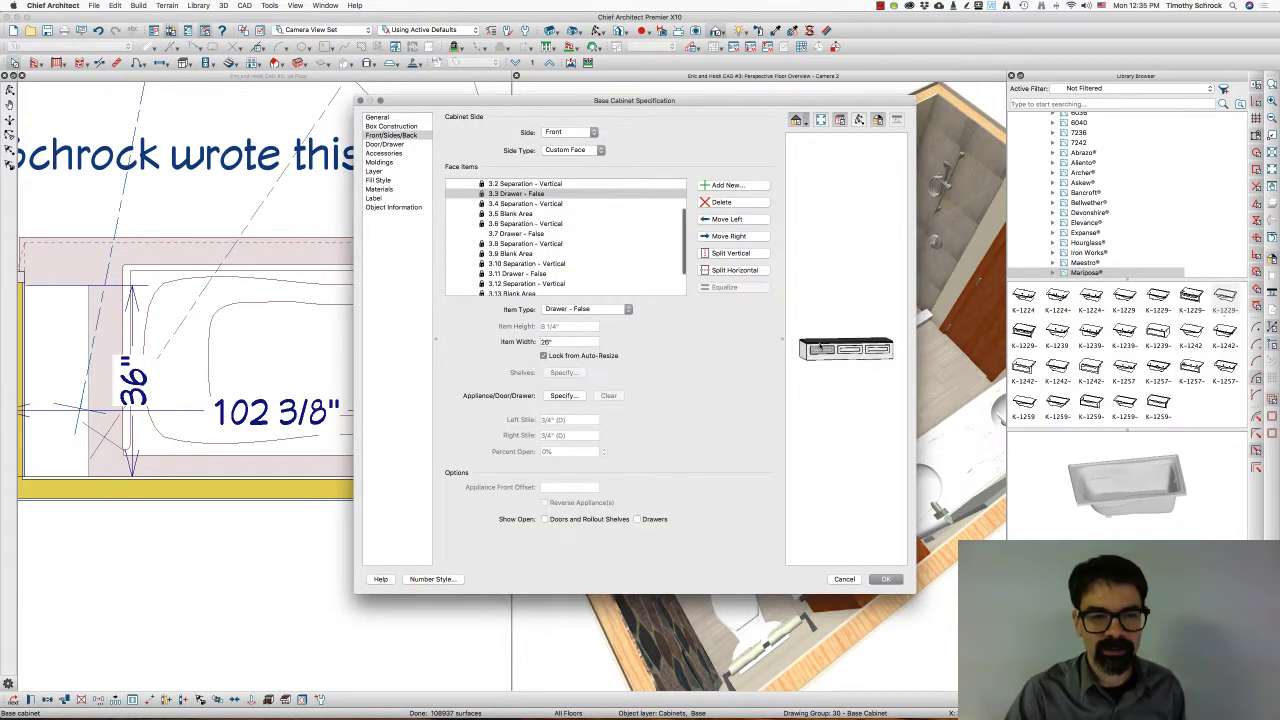
pyautogui.scroll(2, 557, 211)
pyautogui.scroll(1, 557, 211)
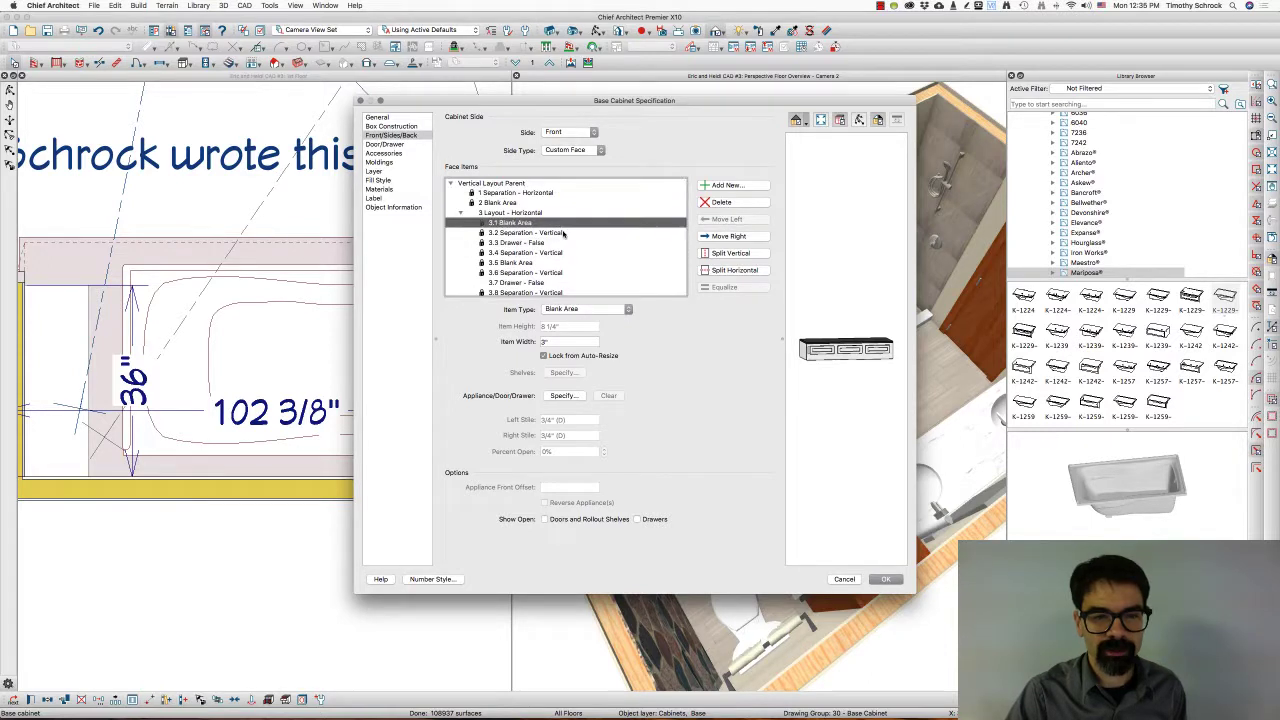
pyautogui.click(562, 233)
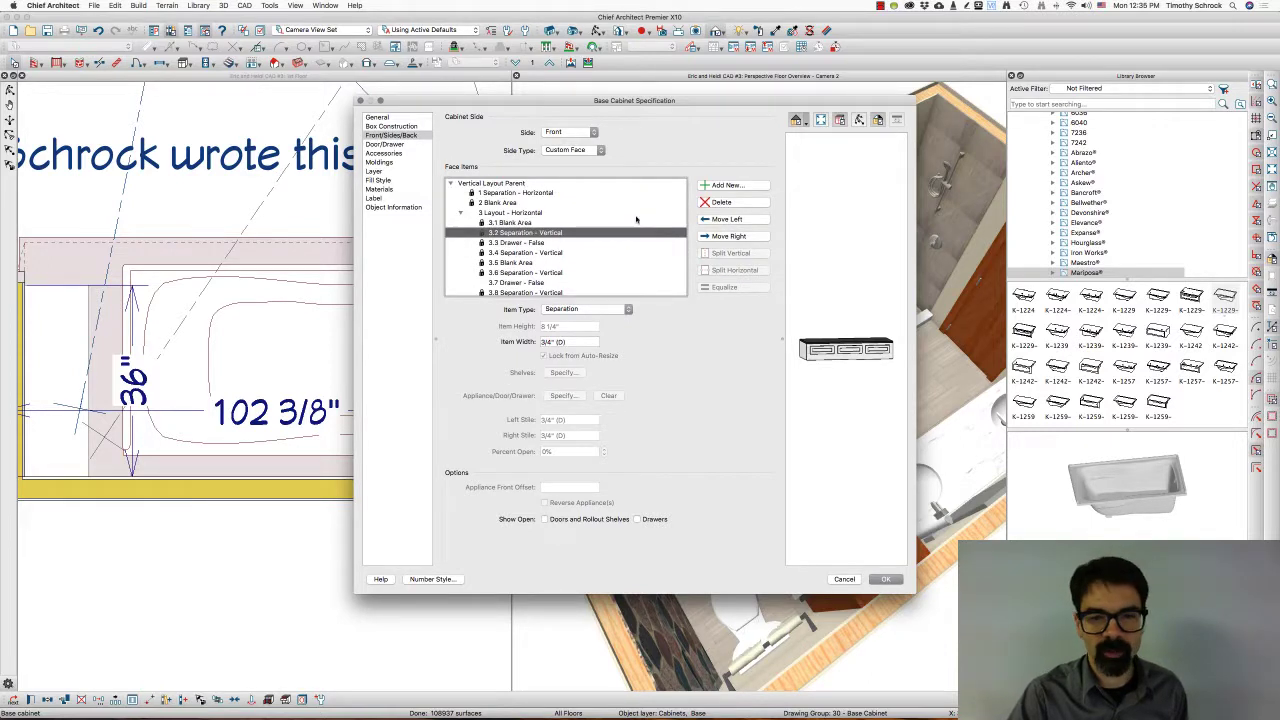
pyautogui.click(719, 203)
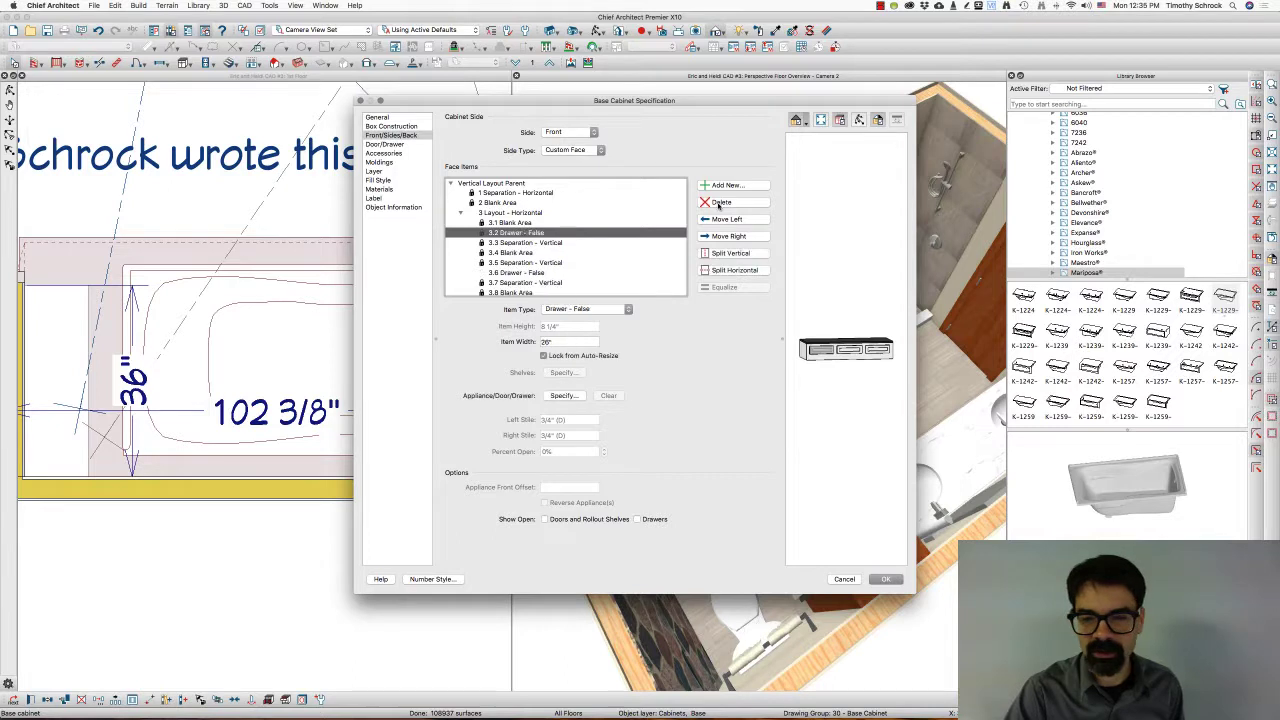
pyautogui.click(557, 243)
pyautogui.click(719, 203)
pyautogui.click(568, 254)
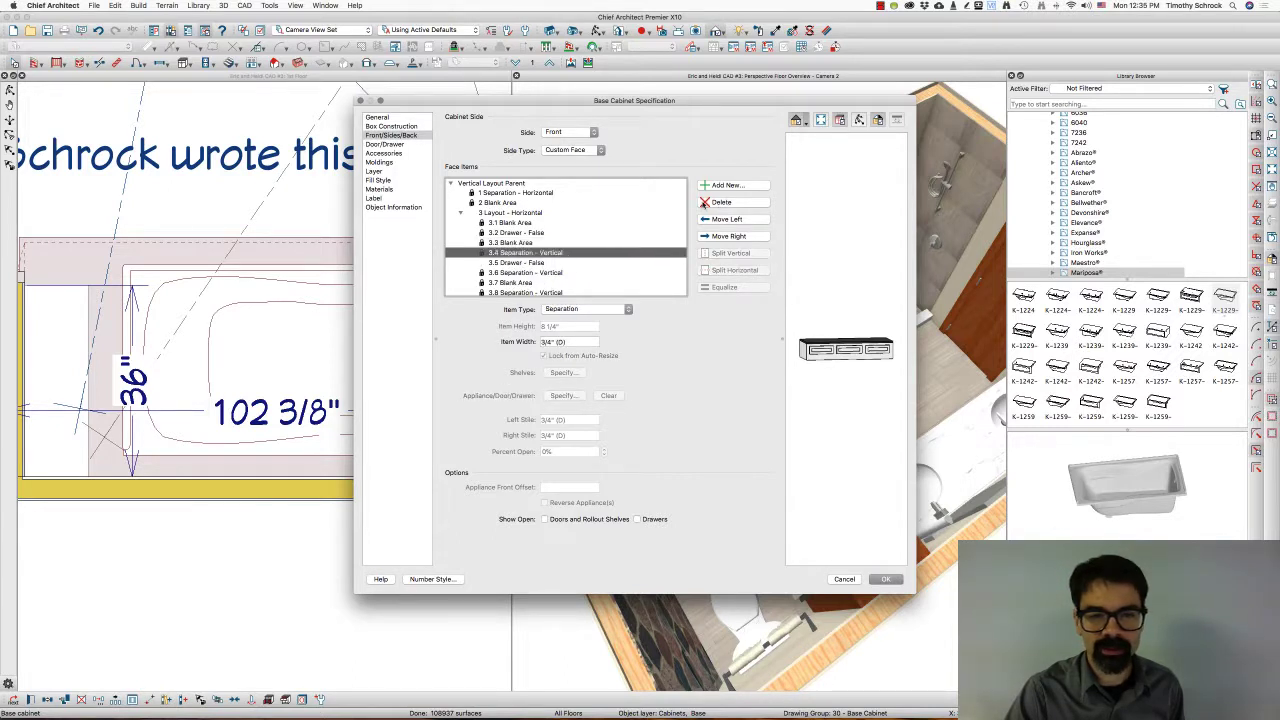
pyautogui.click(714, 204)
pyautogui.click(566, 263)
pyautogui.click(719, 203)
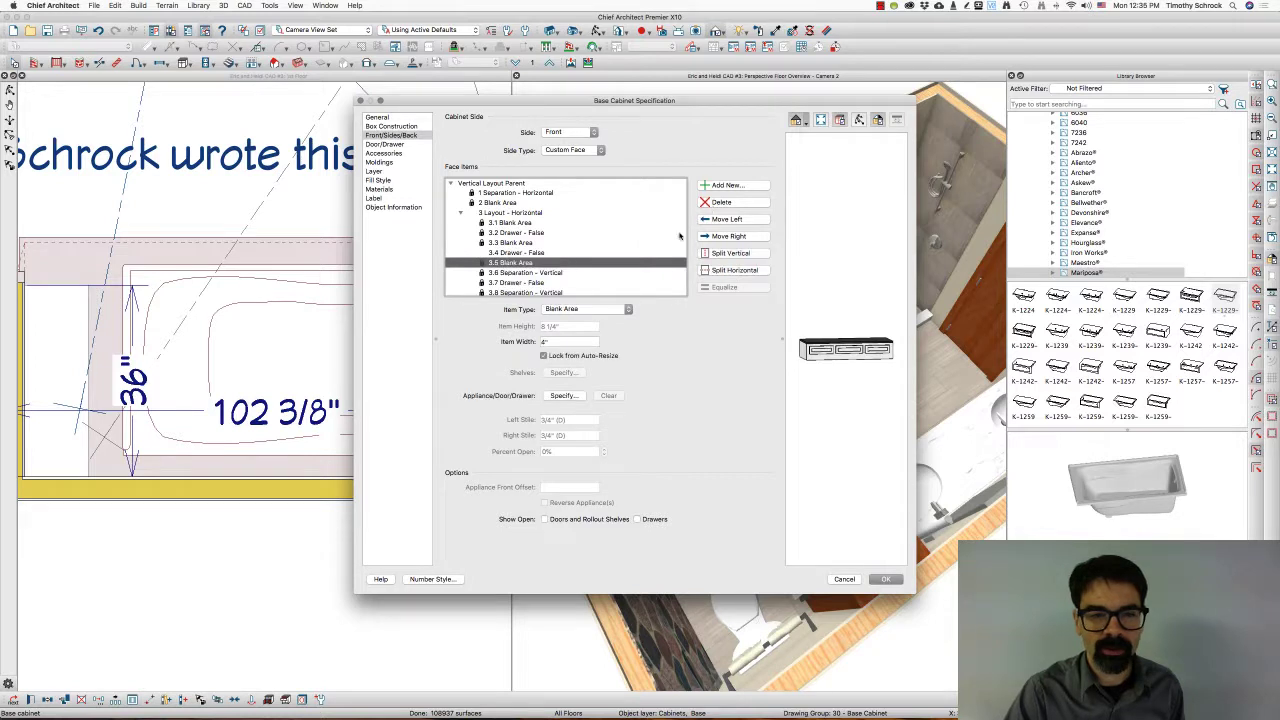
pyautogui.click(556, 273)
pyautogui.click(720, 202)
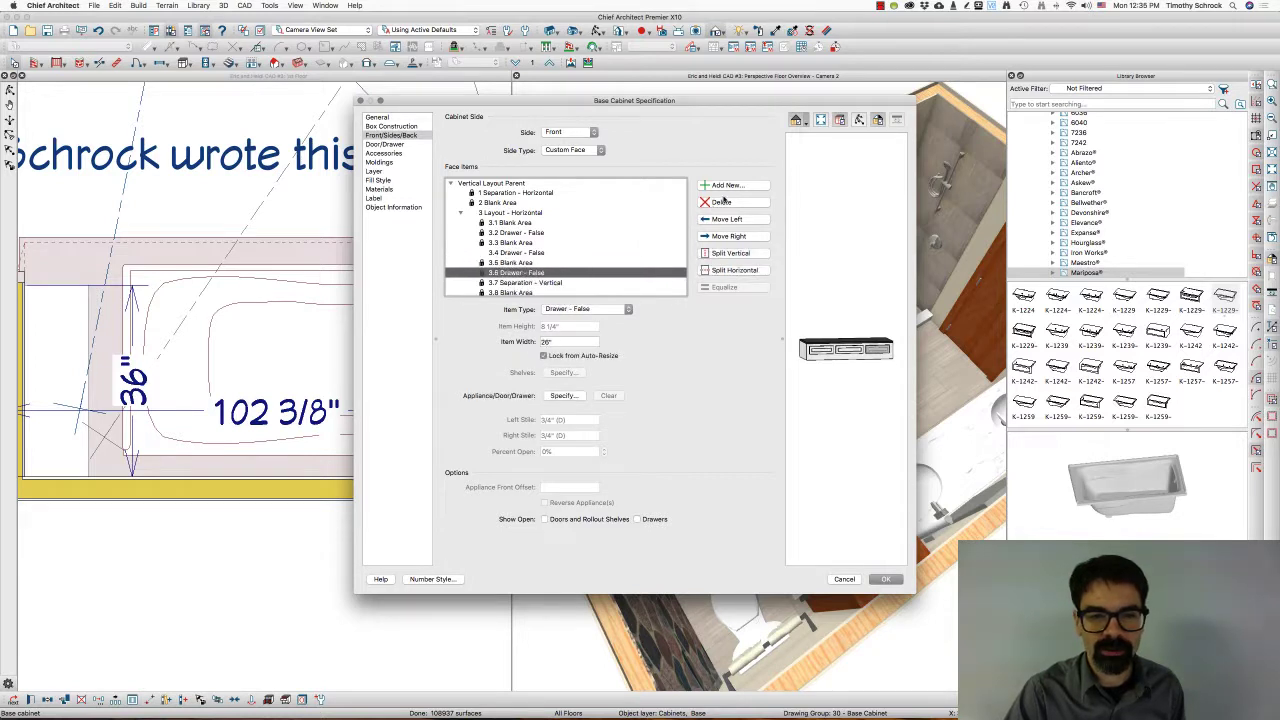
pyautogui.click(553, 284)
pyautogui.click(720, 202)
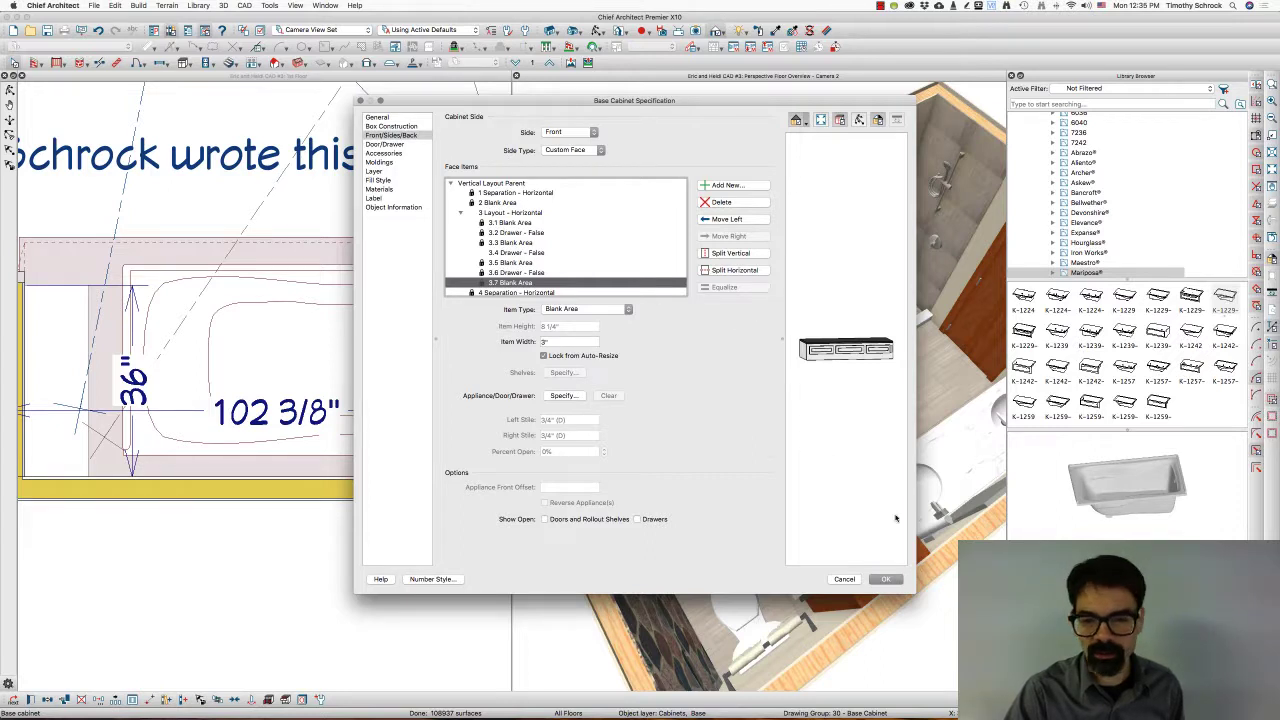
pyautogui.click(886, 579)
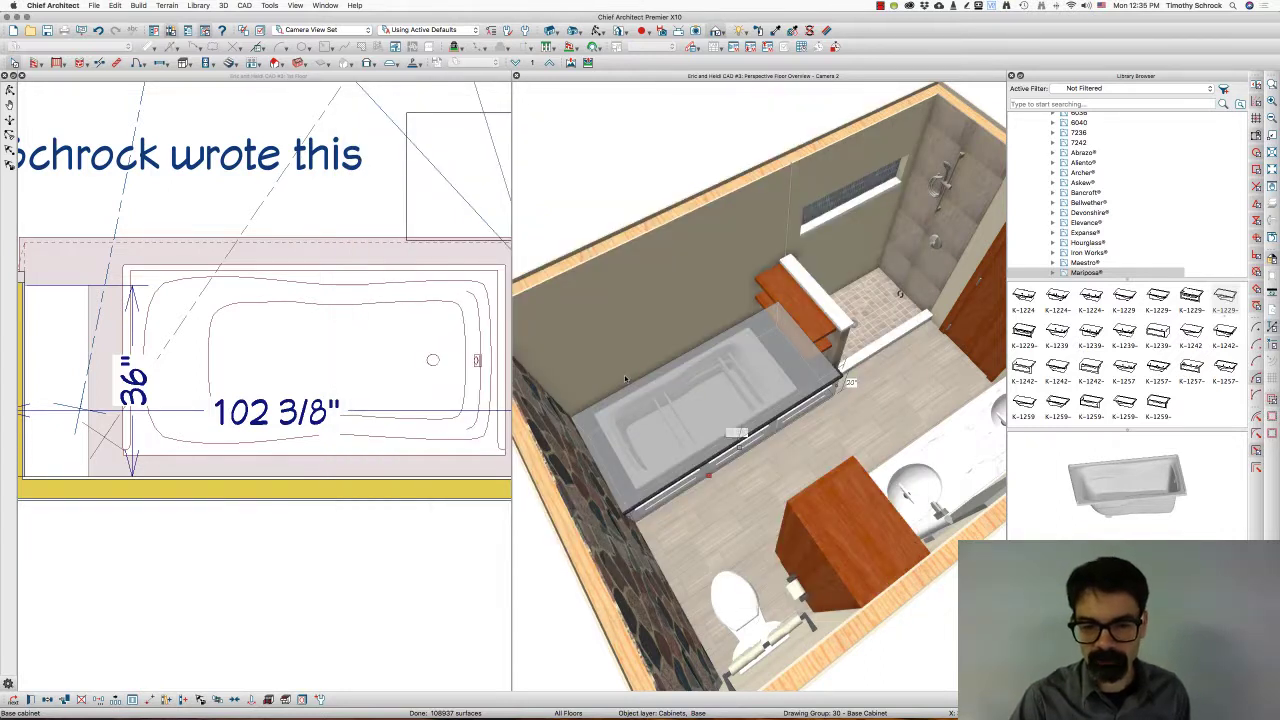
# - Edit the tub cabinet's backsplash height, then open the tub countertop's Custom Countertop Specification
pyautogui.press('Escape')
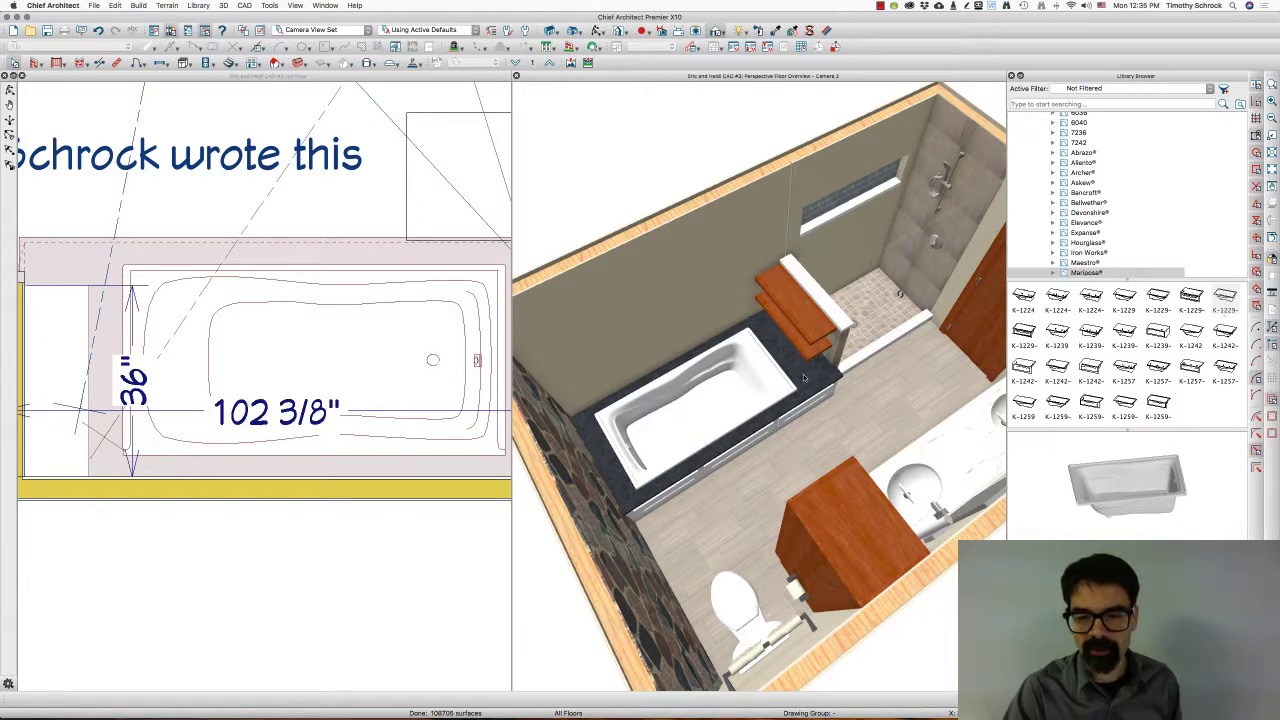
pyautogui.doubleClick(809, 410)
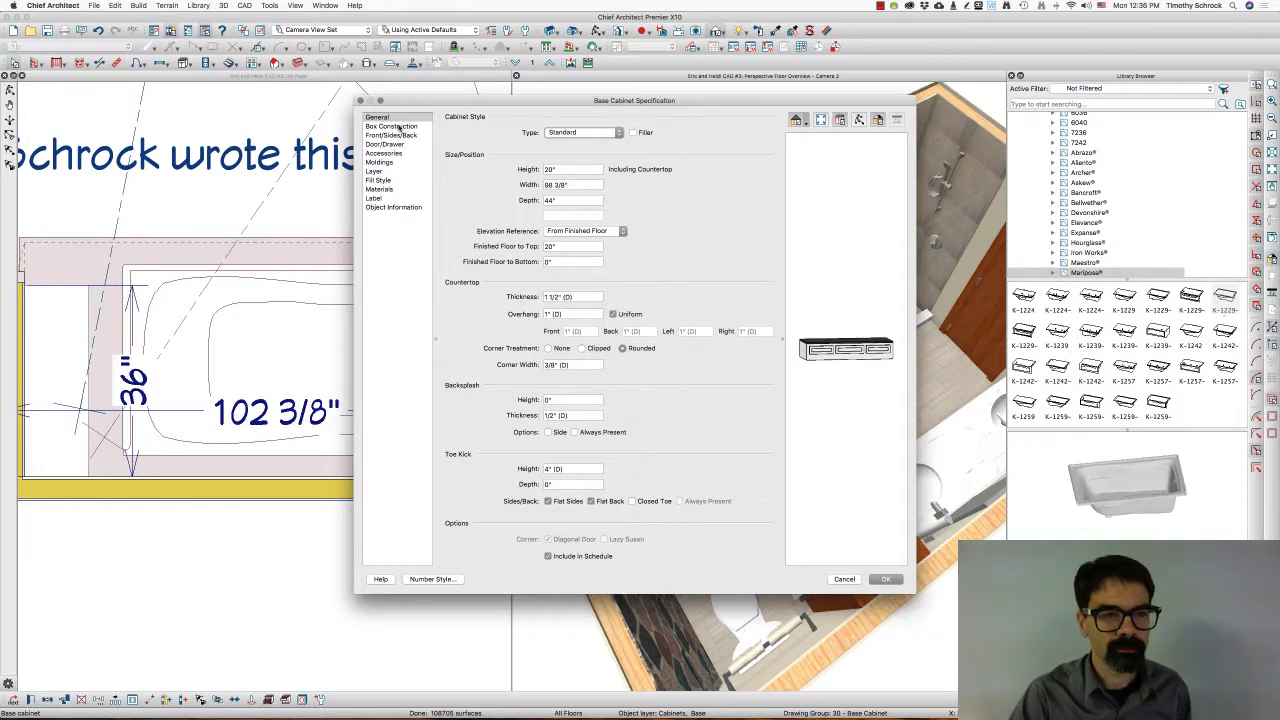
pyautogui.click(557, 399)
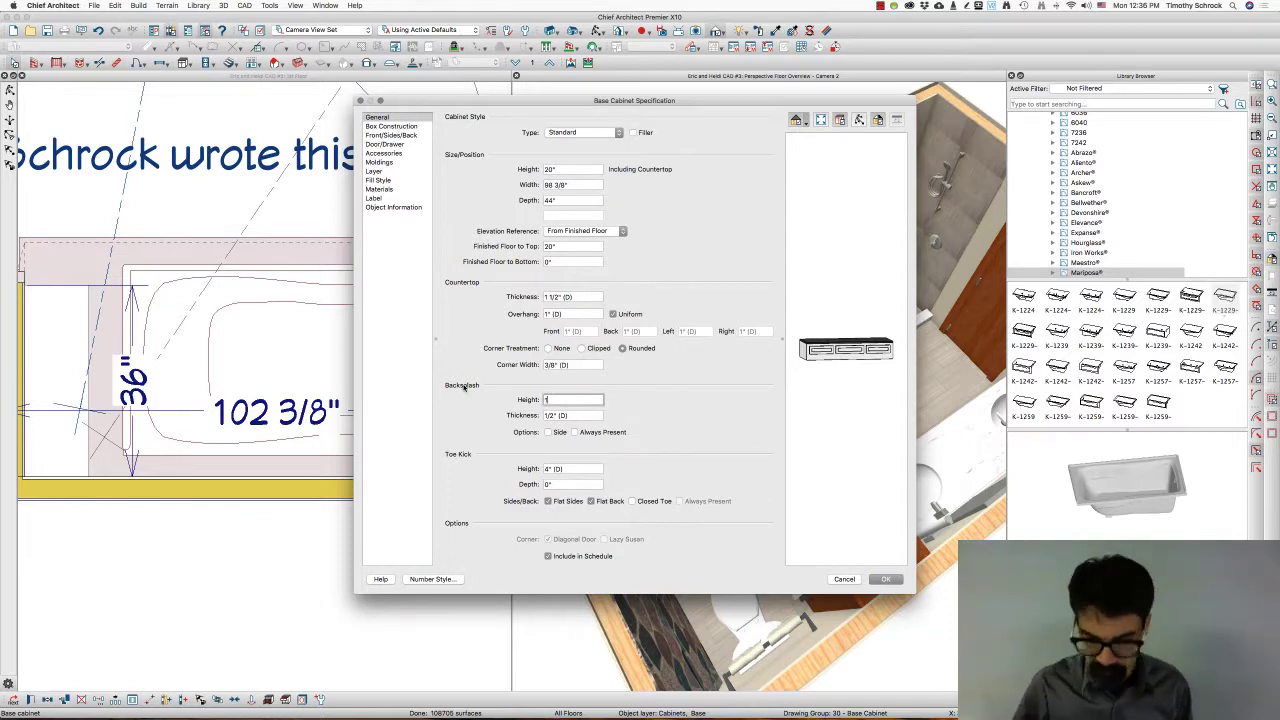
pyautogui.click(885, 579)
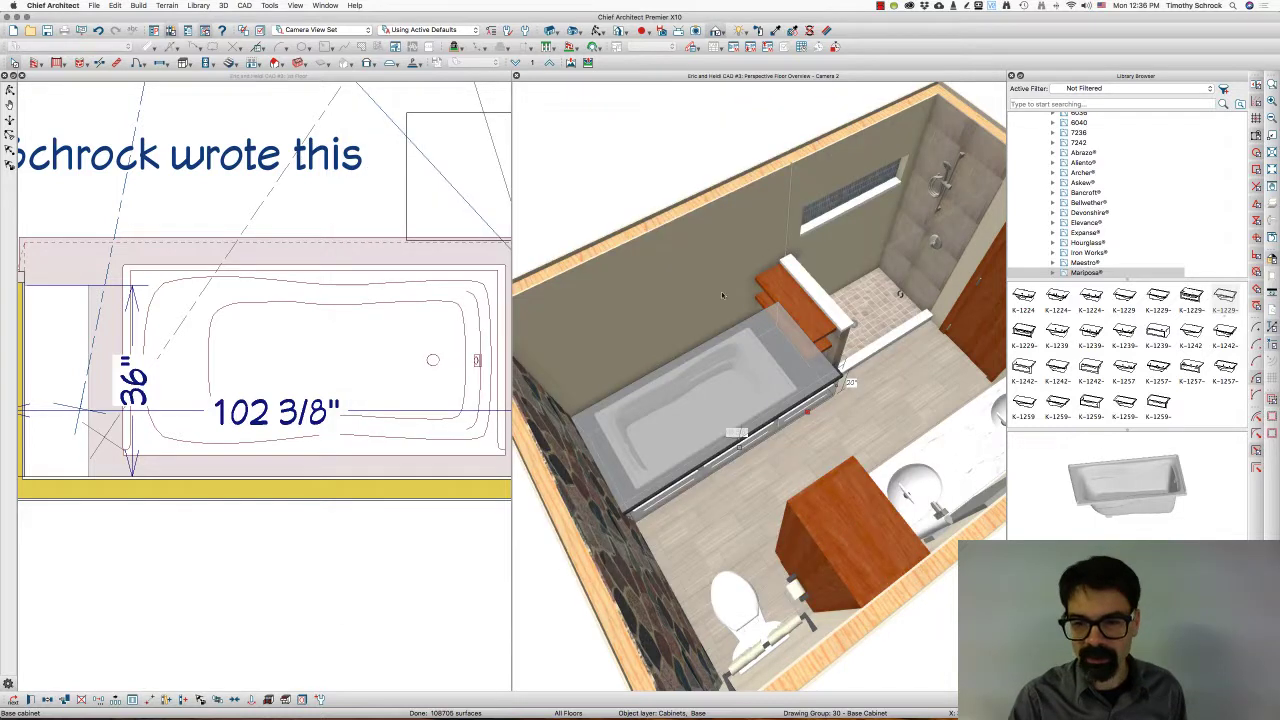
pyautogui.press('Escape')
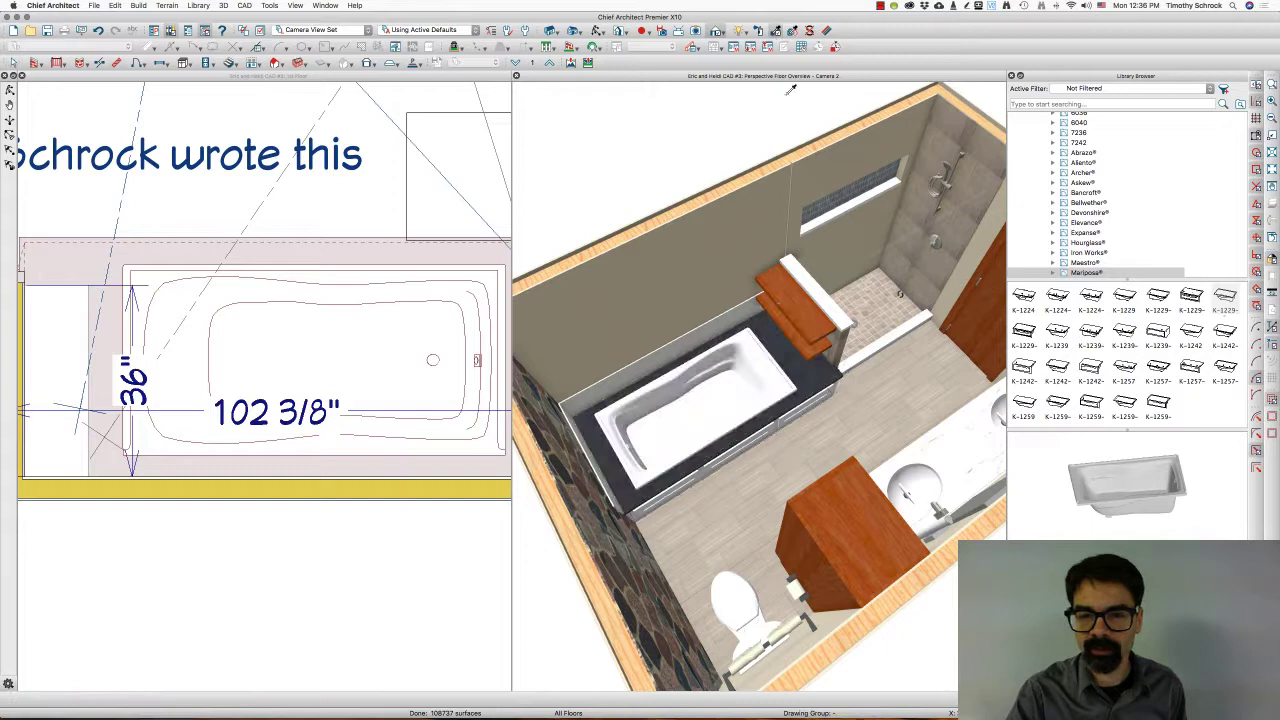
pyautogui.doubleClick(810, 381)
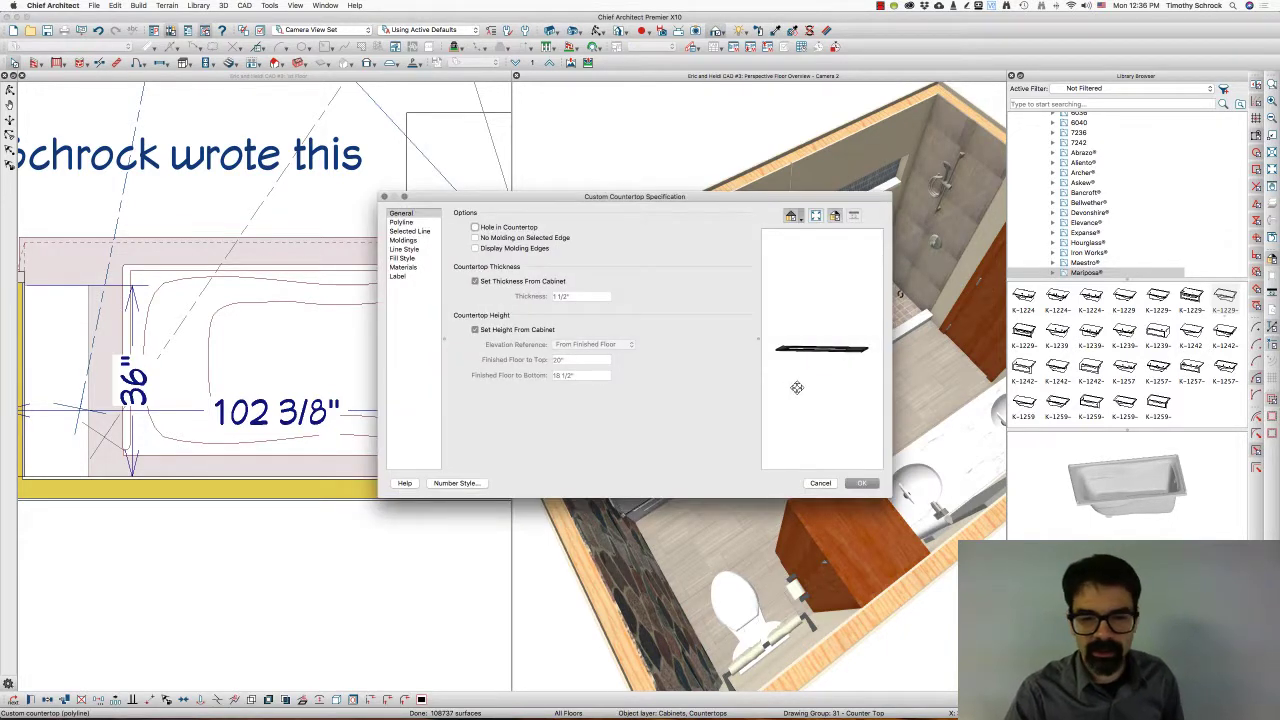
# - Cancel the countertop dialog and set the tub base cabinet's Backsplash Height to 0
pyautogui.click(820, 483)
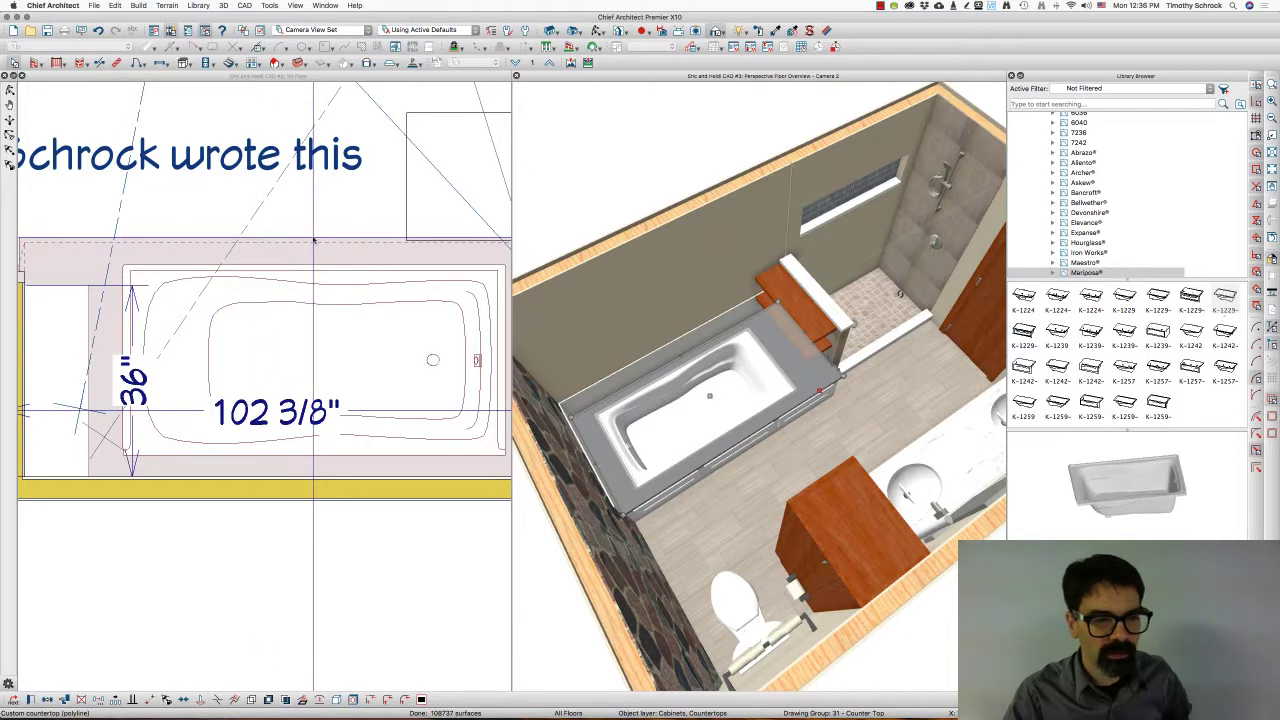
pyautogui.click(317, 252)
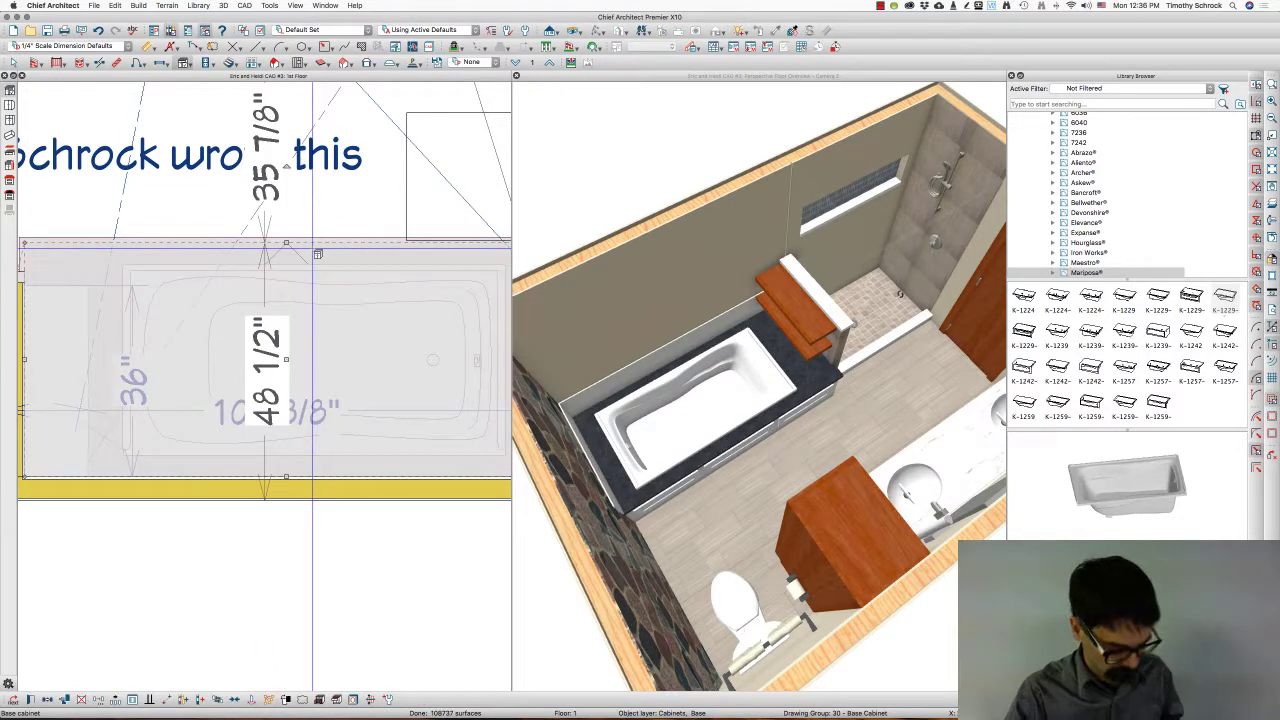
pyautogui.doubleClick(317, 252)
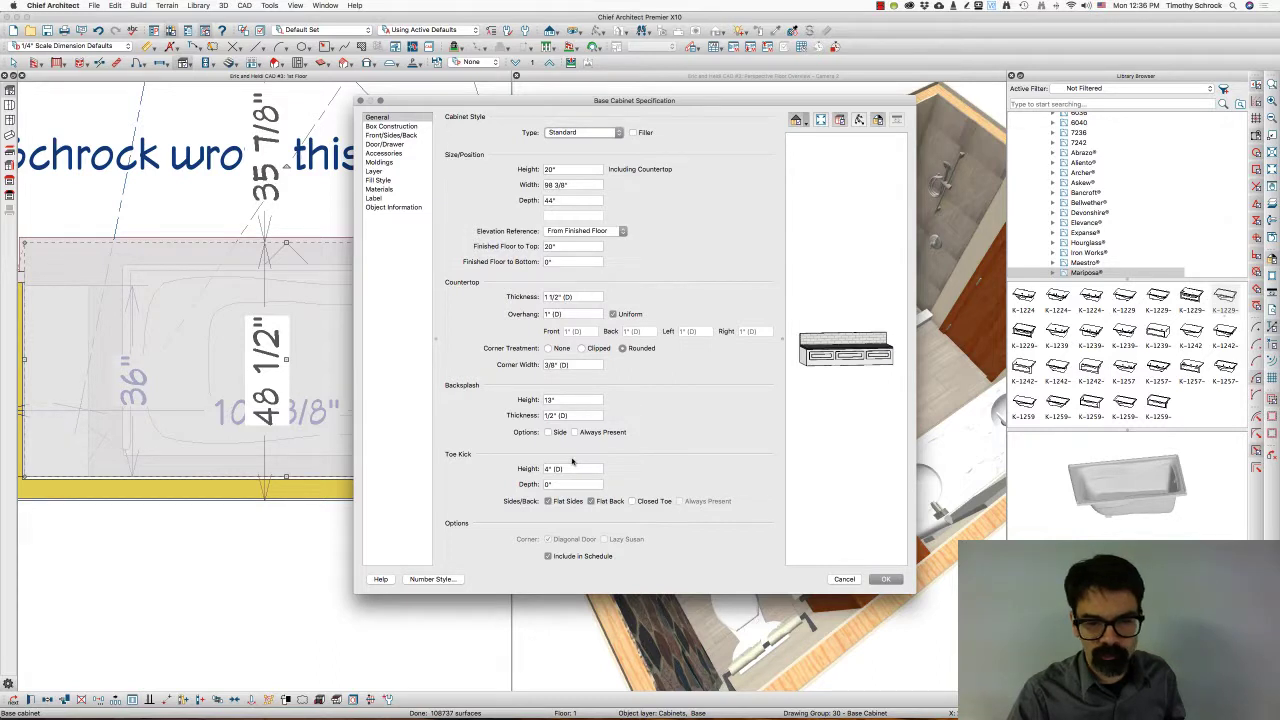
pyautogui.click(561, 399)
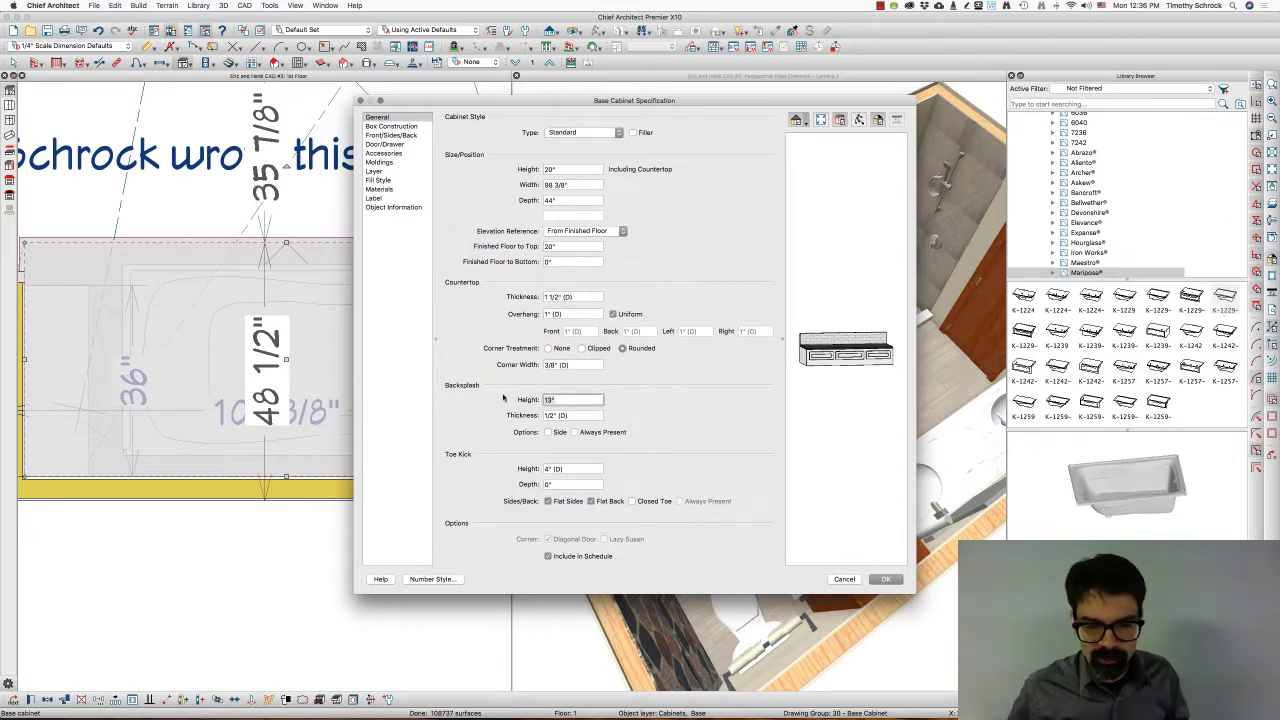
pyautogui.write('0')
pyautogui.press('Return')
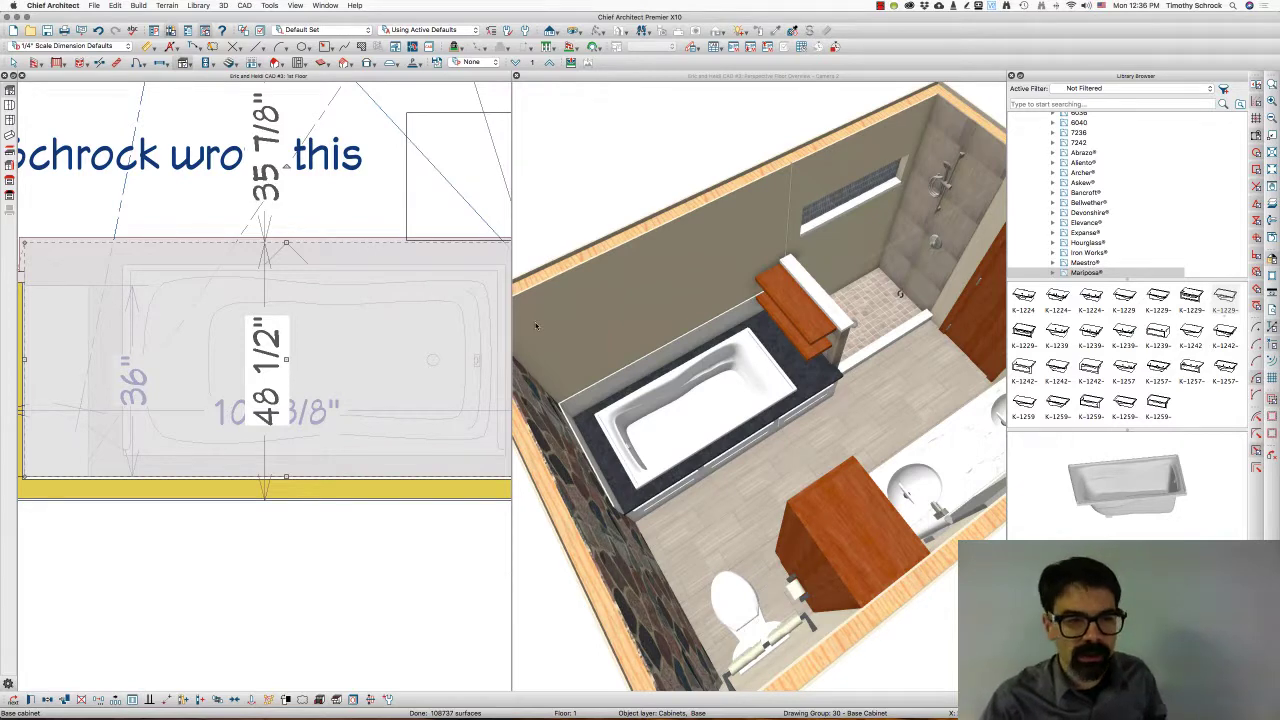
pyautogui.scroll(-5, 386, 472)
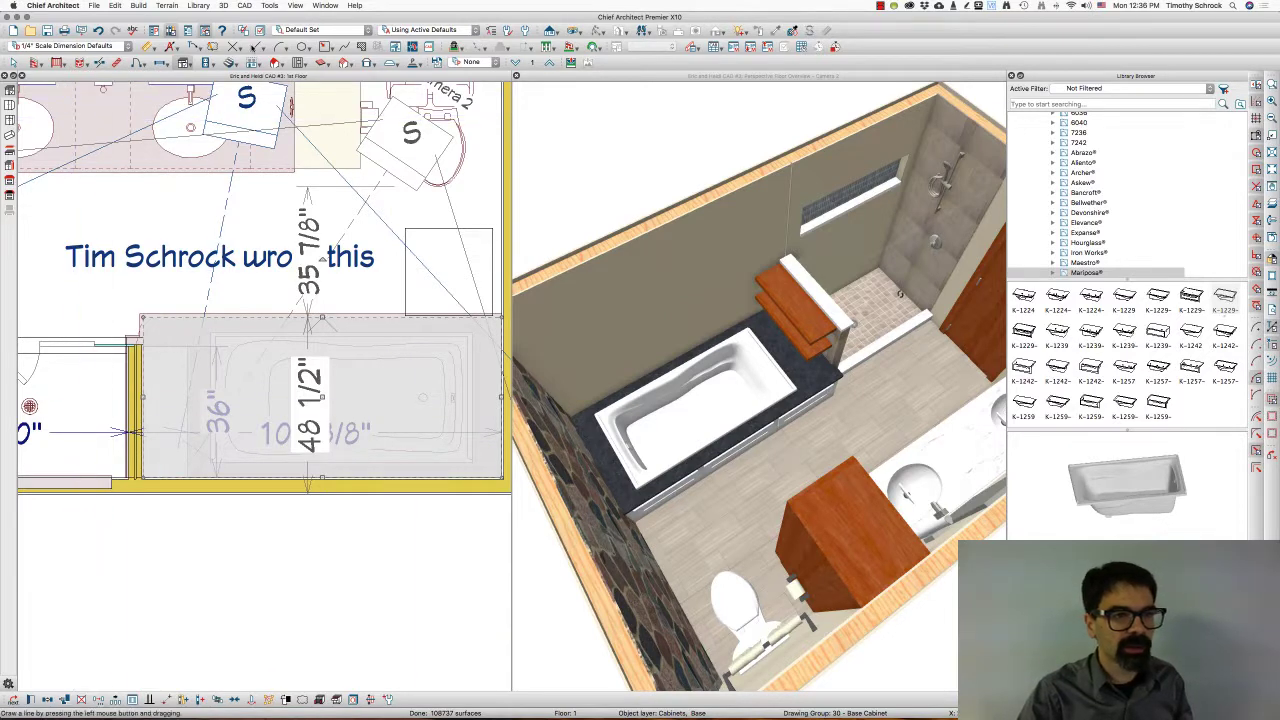
# - Deselect the tub cabinet and cancel converting a stray line drawn along the bottom wall
pyautogui.click(322, 258)
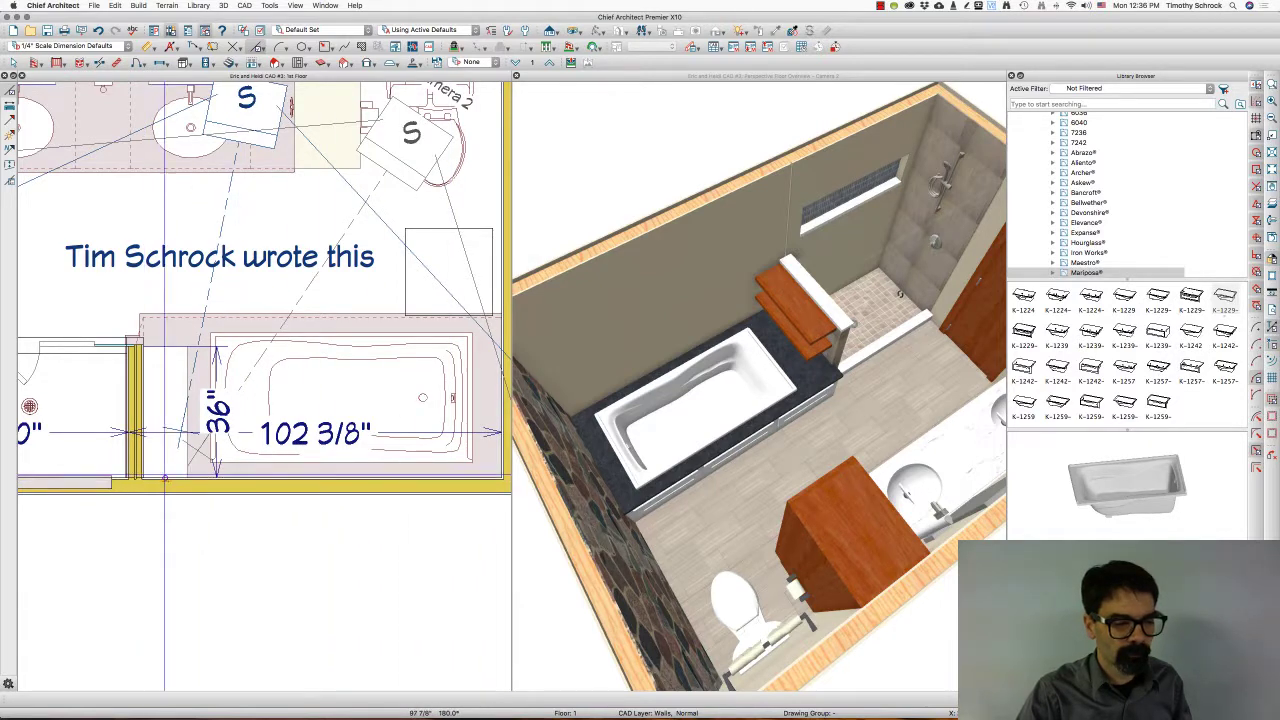
pyautogui.moveTo(165, 478); pyautogui.dragTo(252, 485)
pyautogui.click(304, 704)
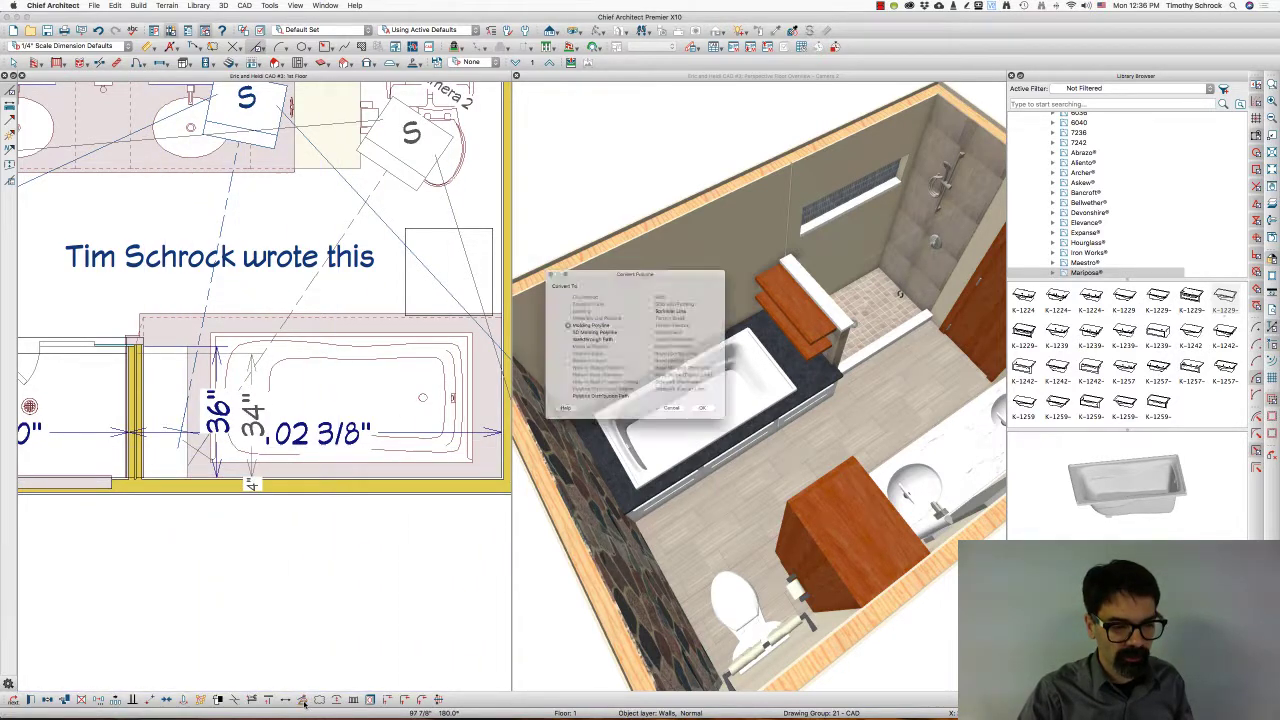
pyautogui.click(684, 430)
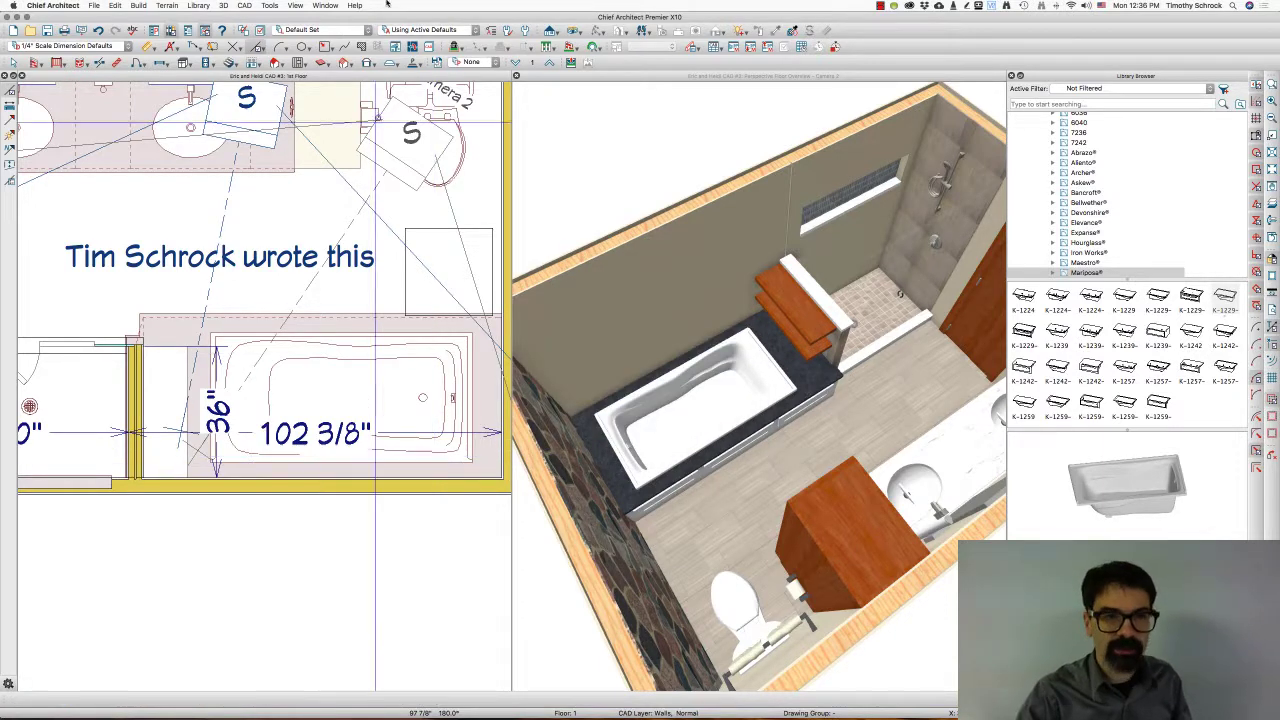
# - Create a Wall Elevation looking at the tub wall
pyautogui.click(555, 33)
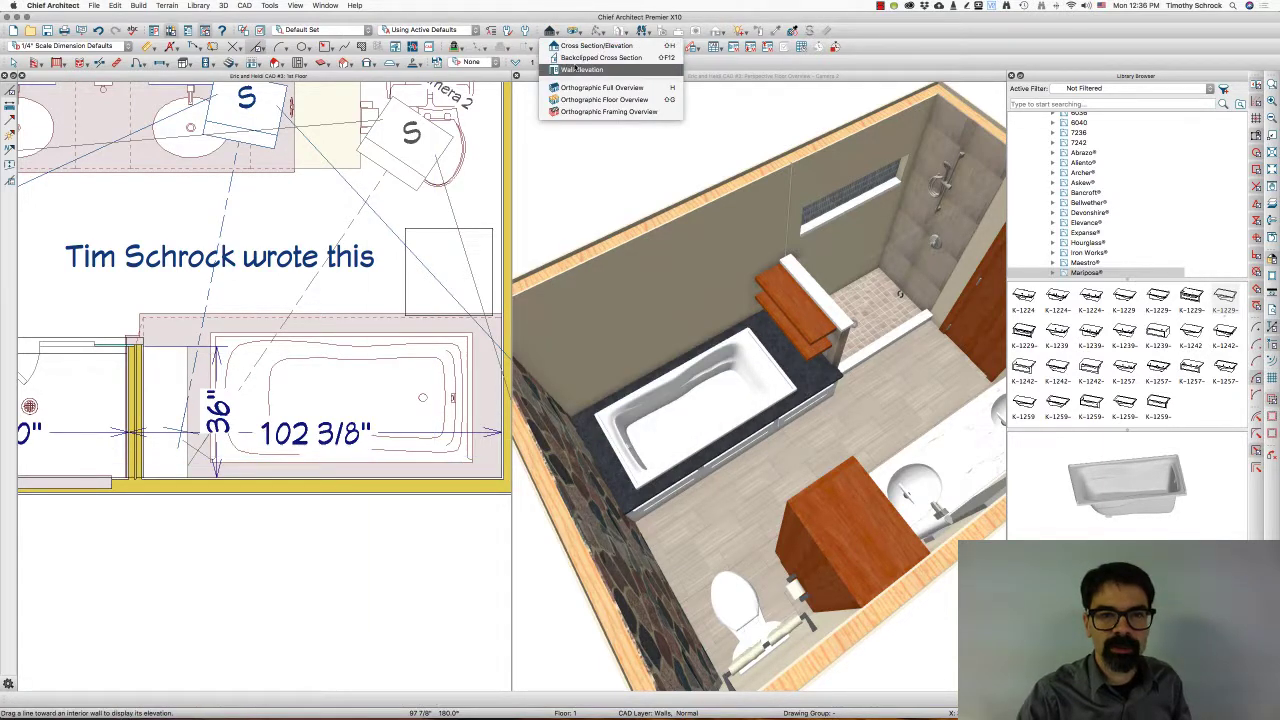
pyautogui.click(582, 69)
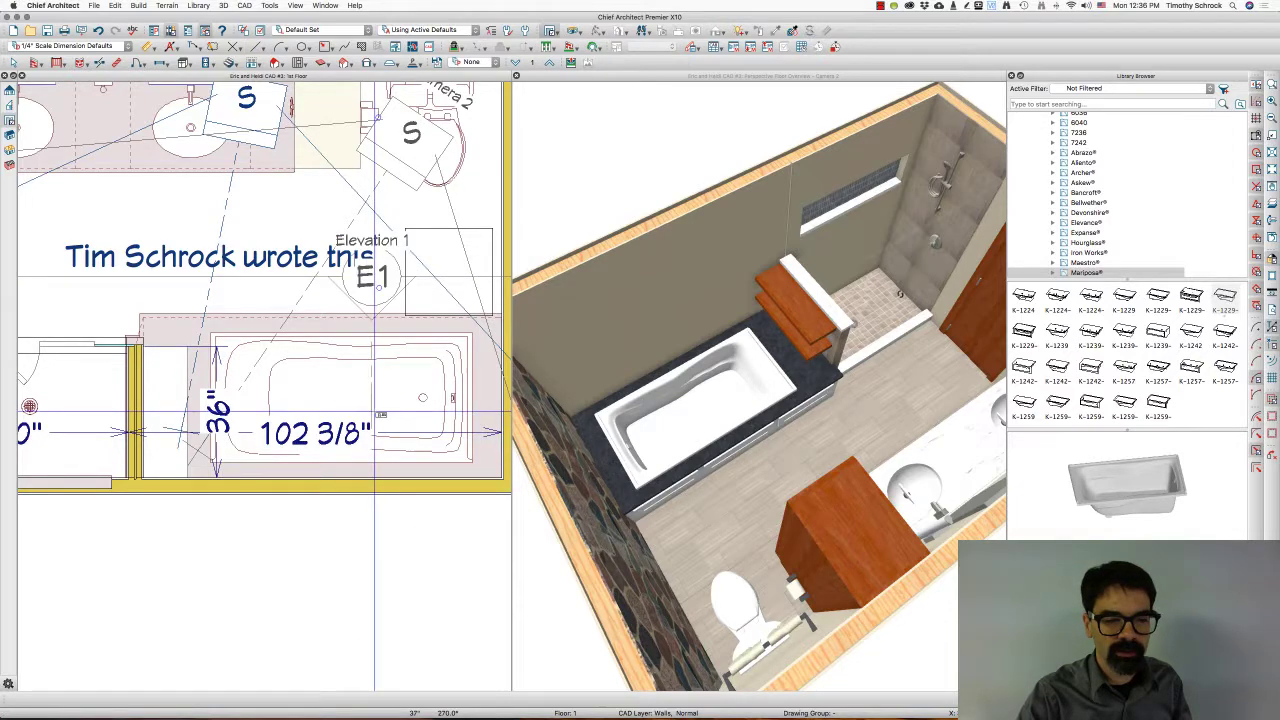
pyautogui.click(375, 413)
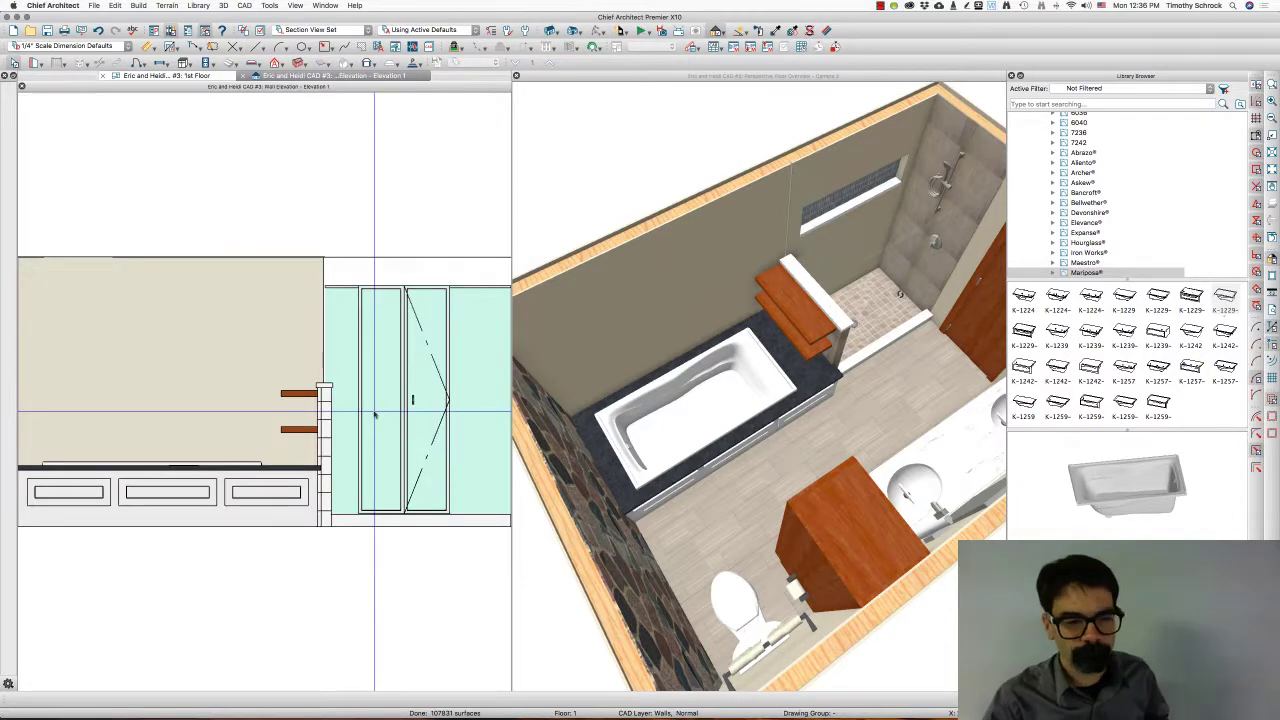
# - Draw wall material regions from the wall corner along the tub wall, entering exact coordinates (4)
pyautogui.click(35, 62)
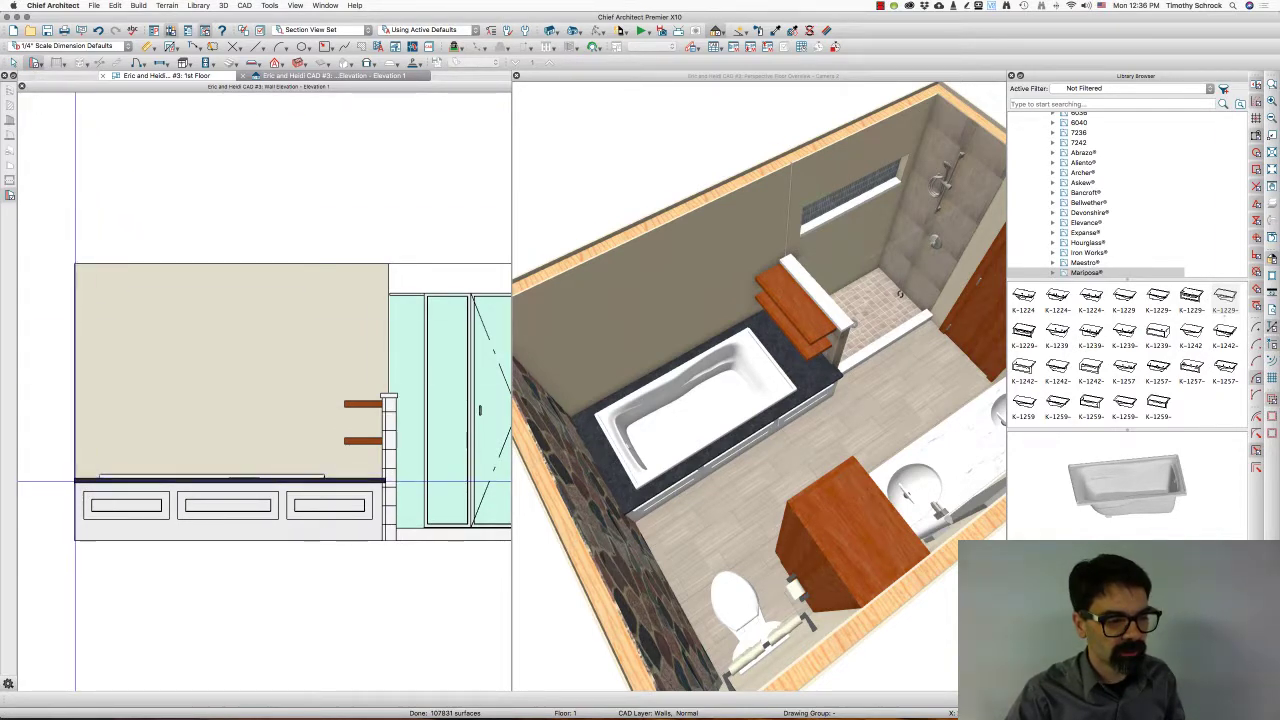
pyautogui.moveTo(75, 481); pyautogui.dragTo(382, 441)
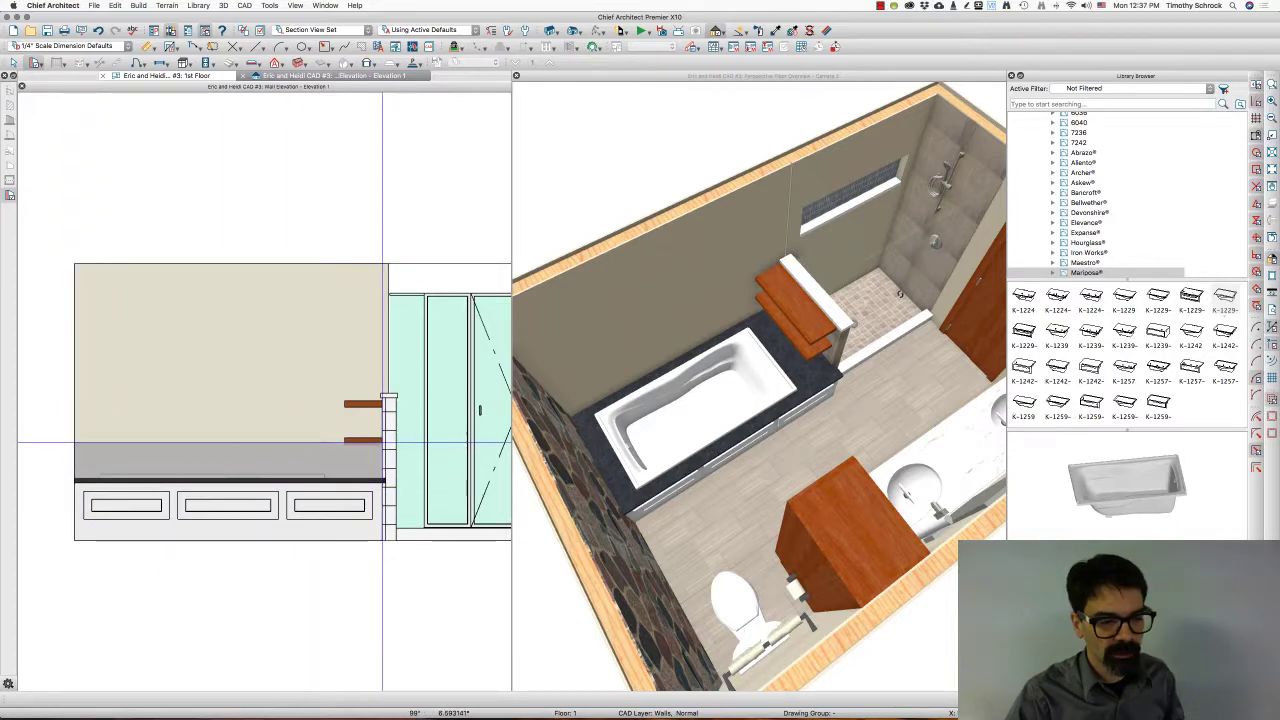
pyautogui.press('Tab')
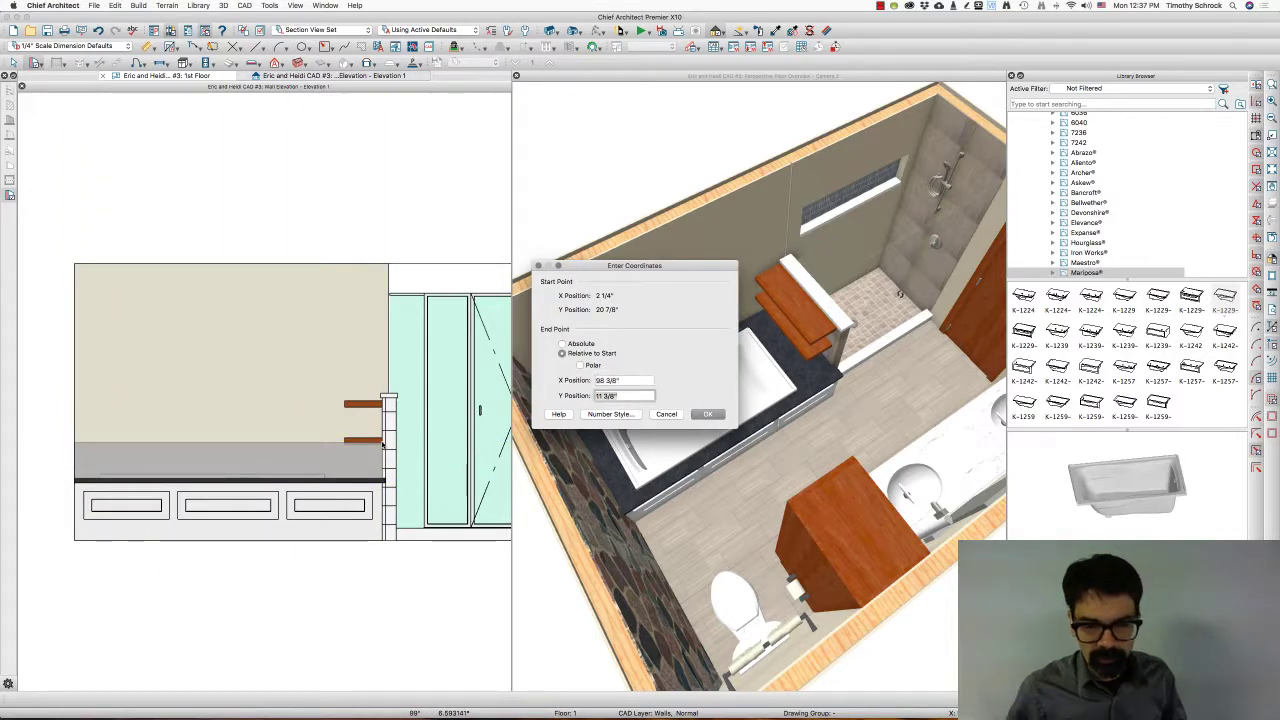
pyautogui.write('4')
pyautogui.press('Return')
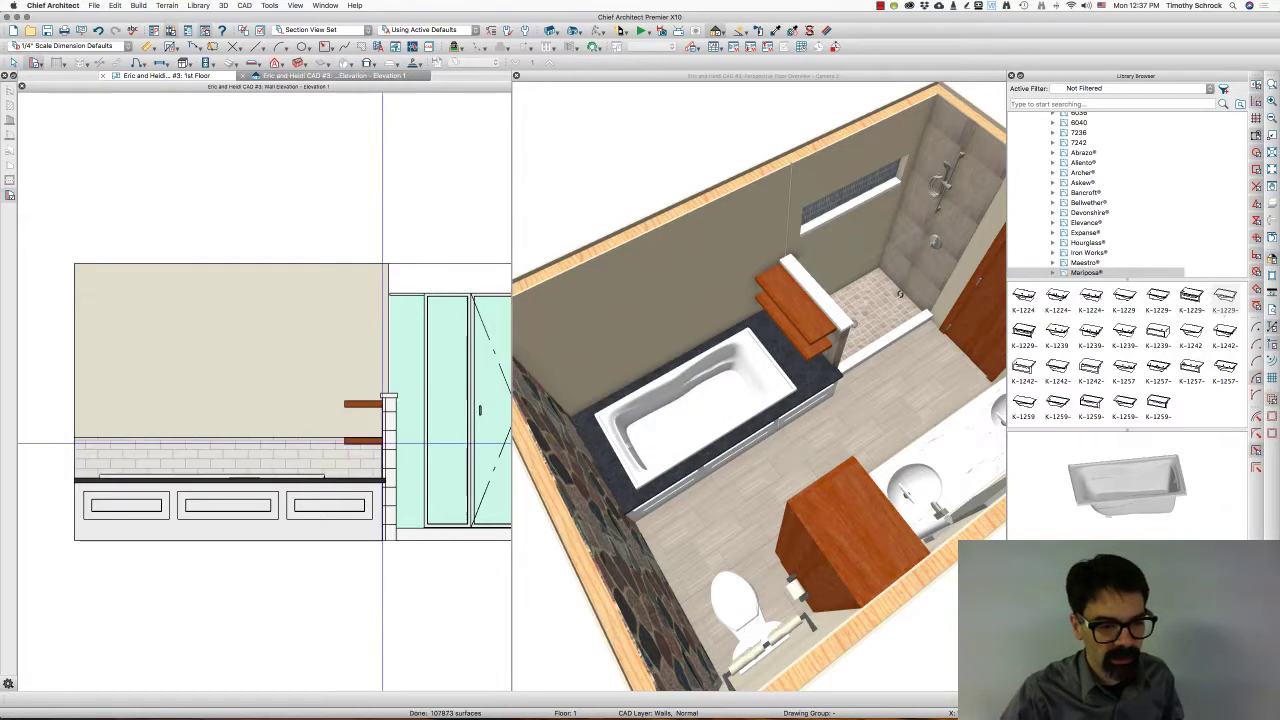
pyautogui.moveTo(77, 437); pyautogui.dragTo(383, 416)
pyautogui.press('Tab')
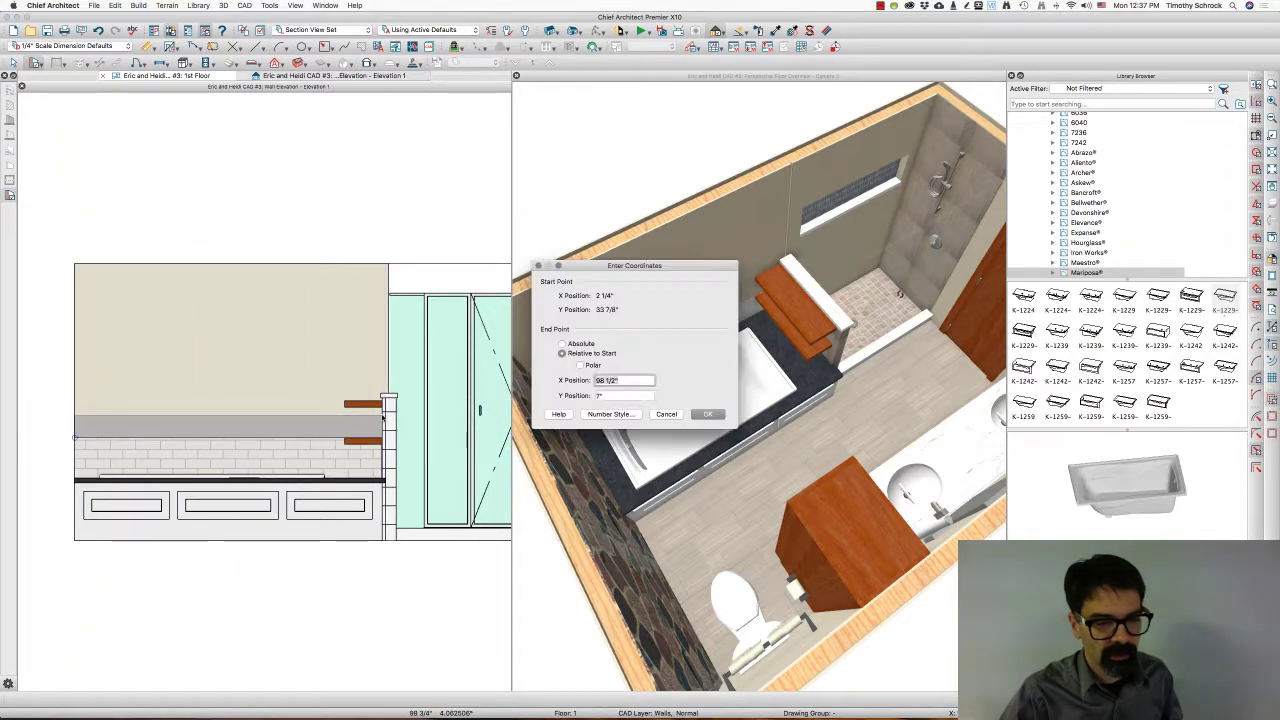
pyautogui.press('Return')
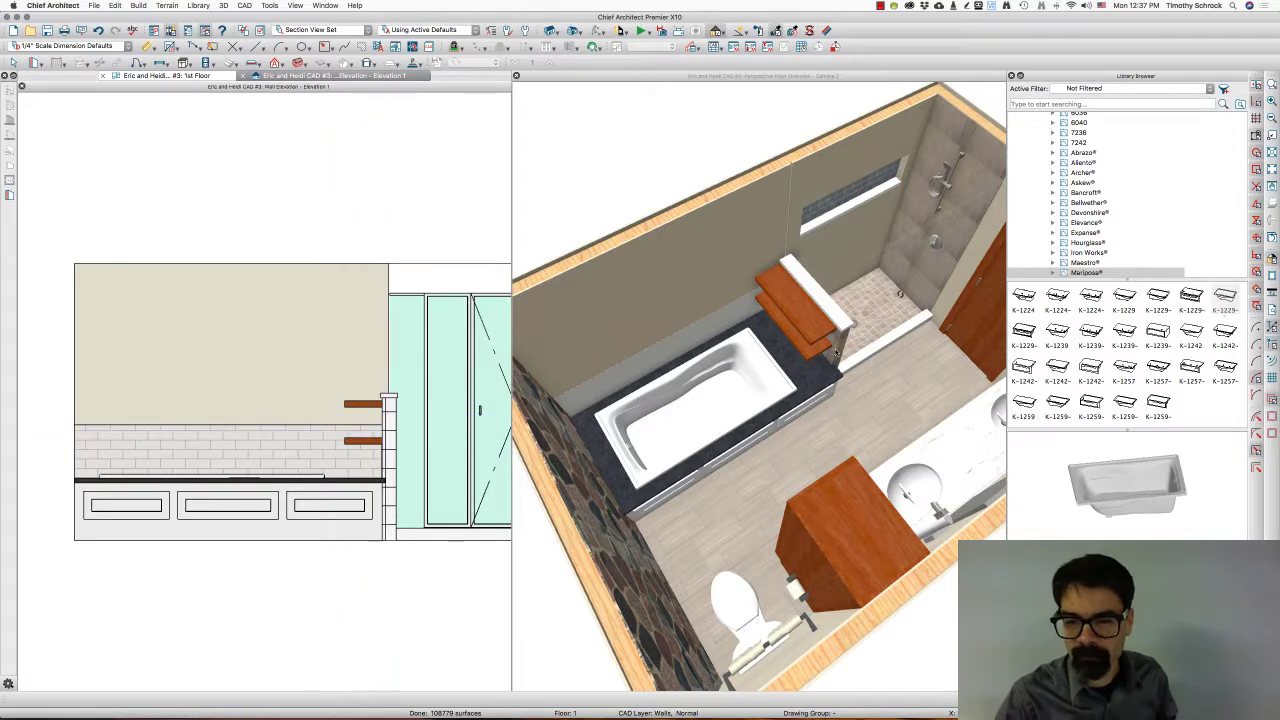
# - Paint the tub wall band with white tile using the Material Painter, browsing the Library
pyautogui.click(838, 352)
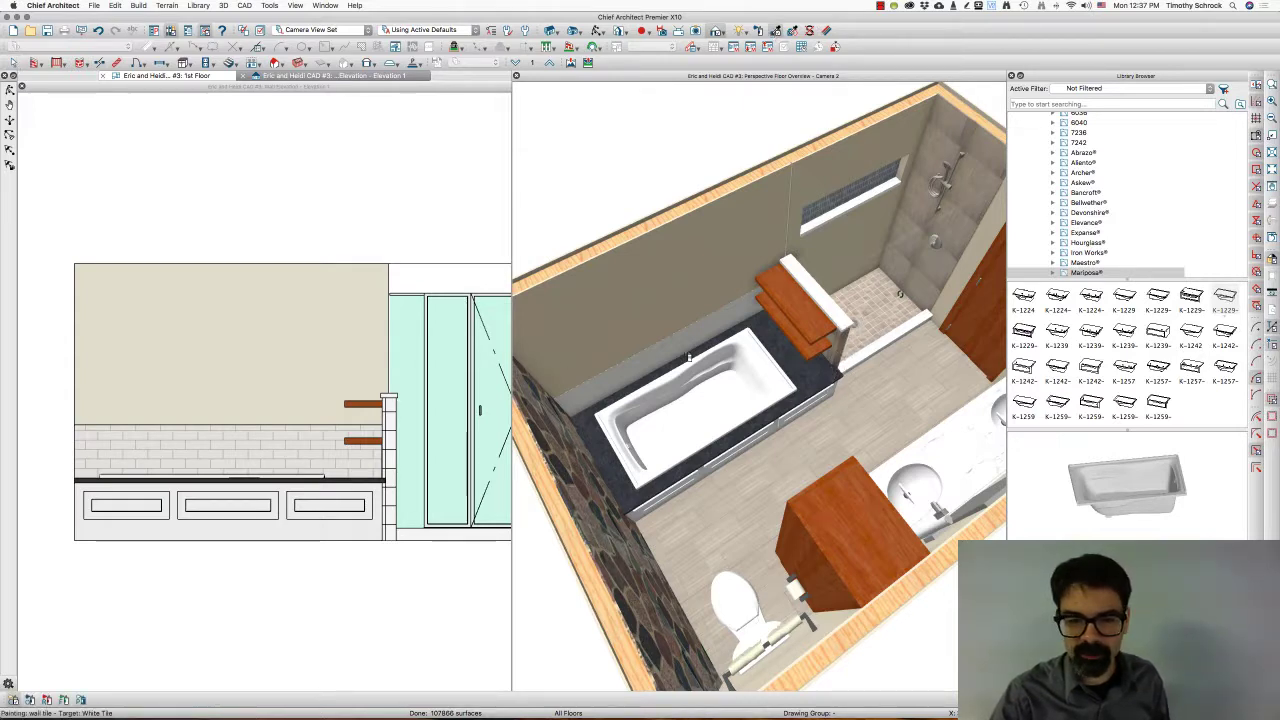
pyautogui.click(687, 355)
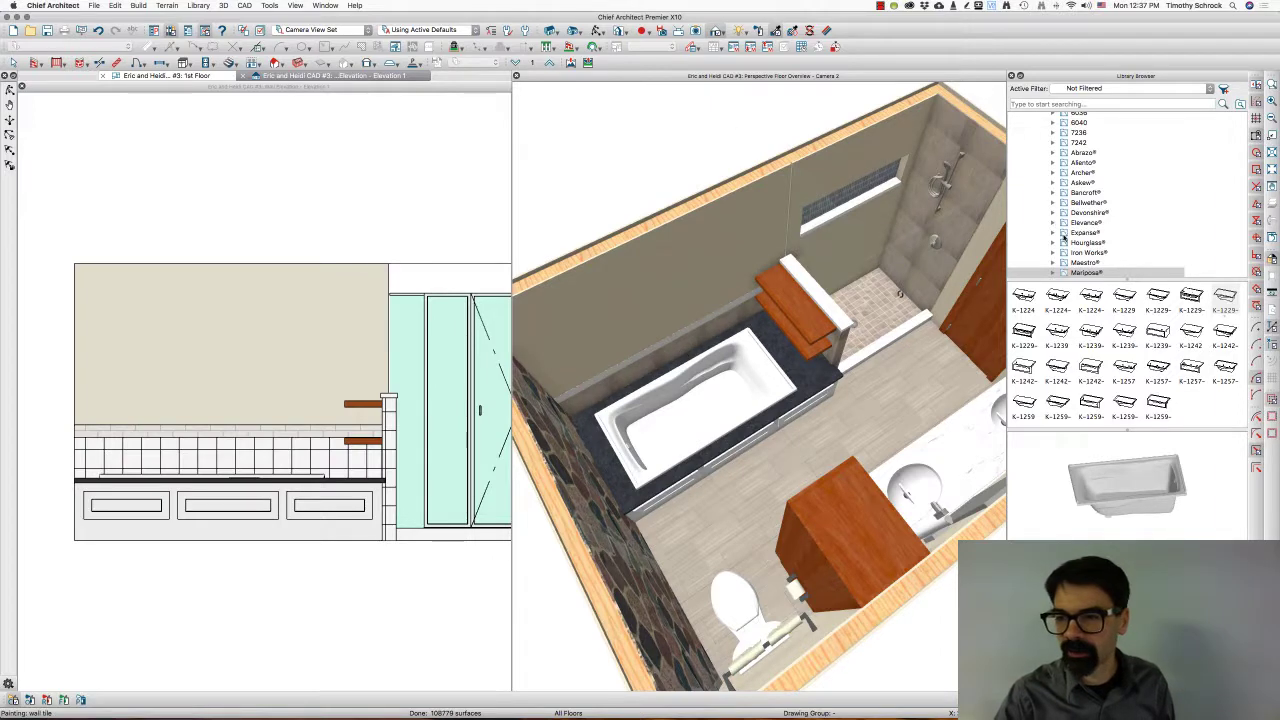
pyautogui.scroll(5, 1064, 236)
pyautogui.click(1024, 157)
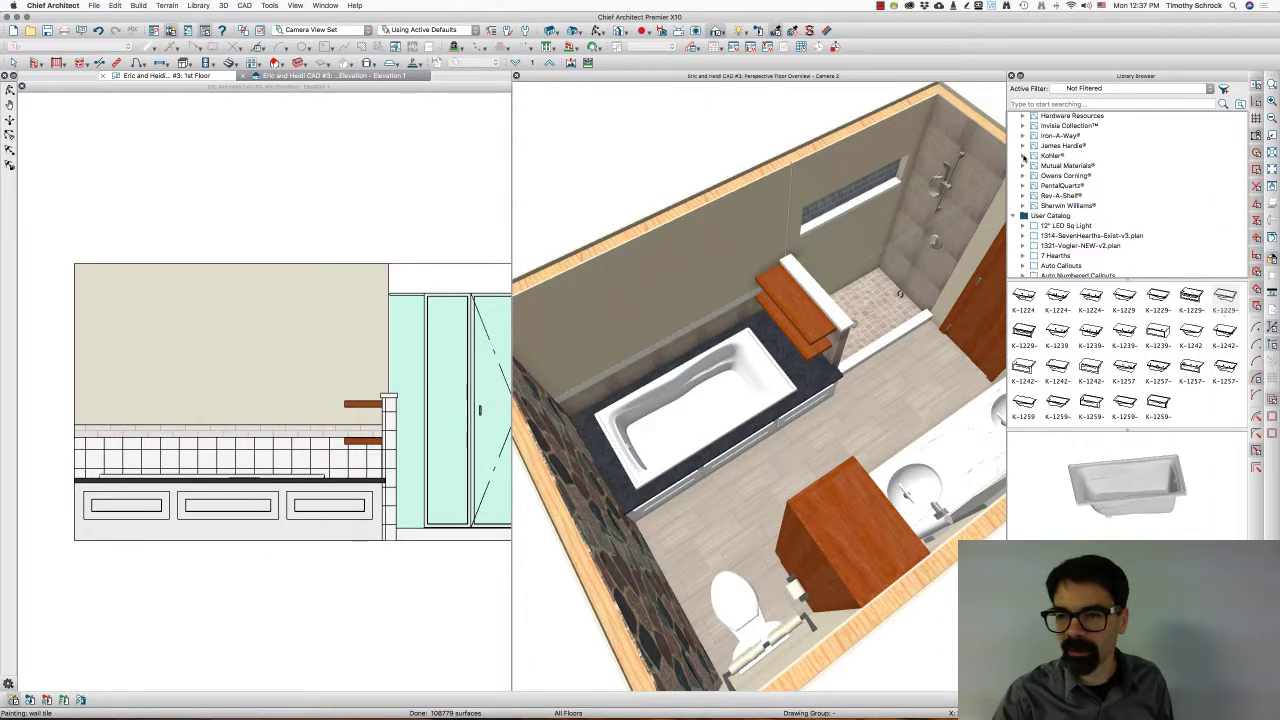
pyautogui.scroll(10, 1040, 200)
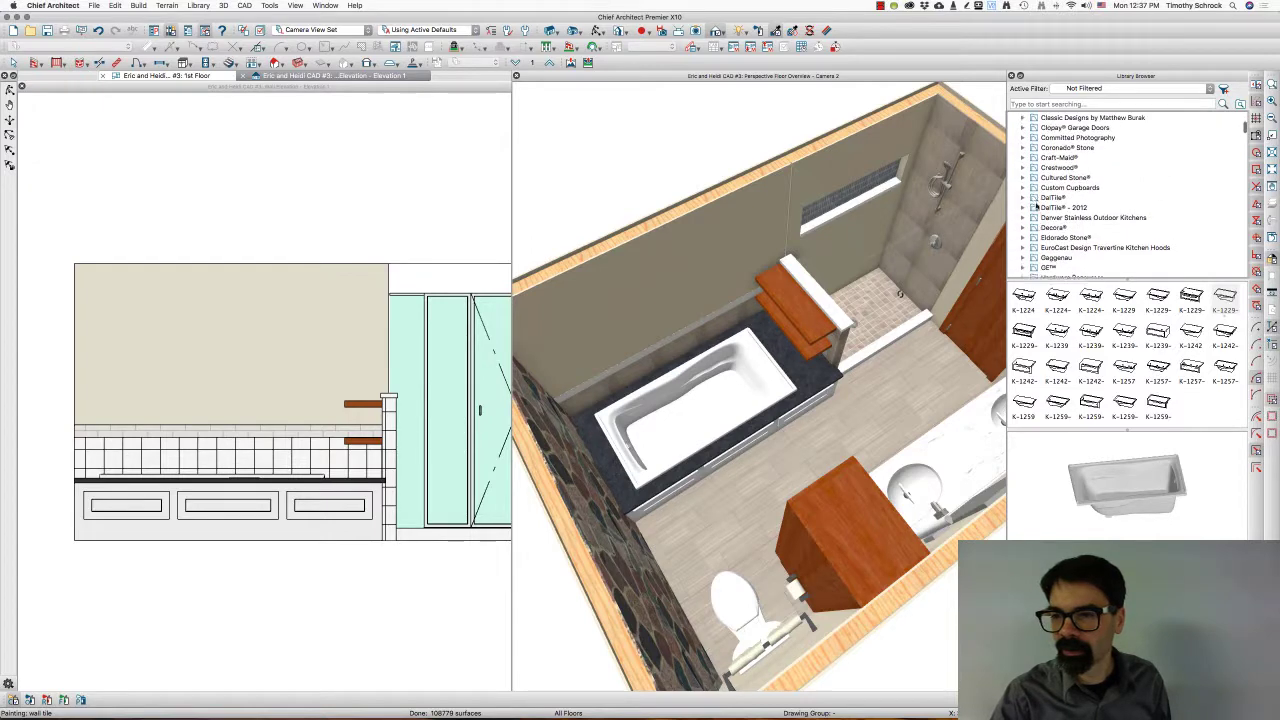
pyautogui.scroll(1, 1053, 197)
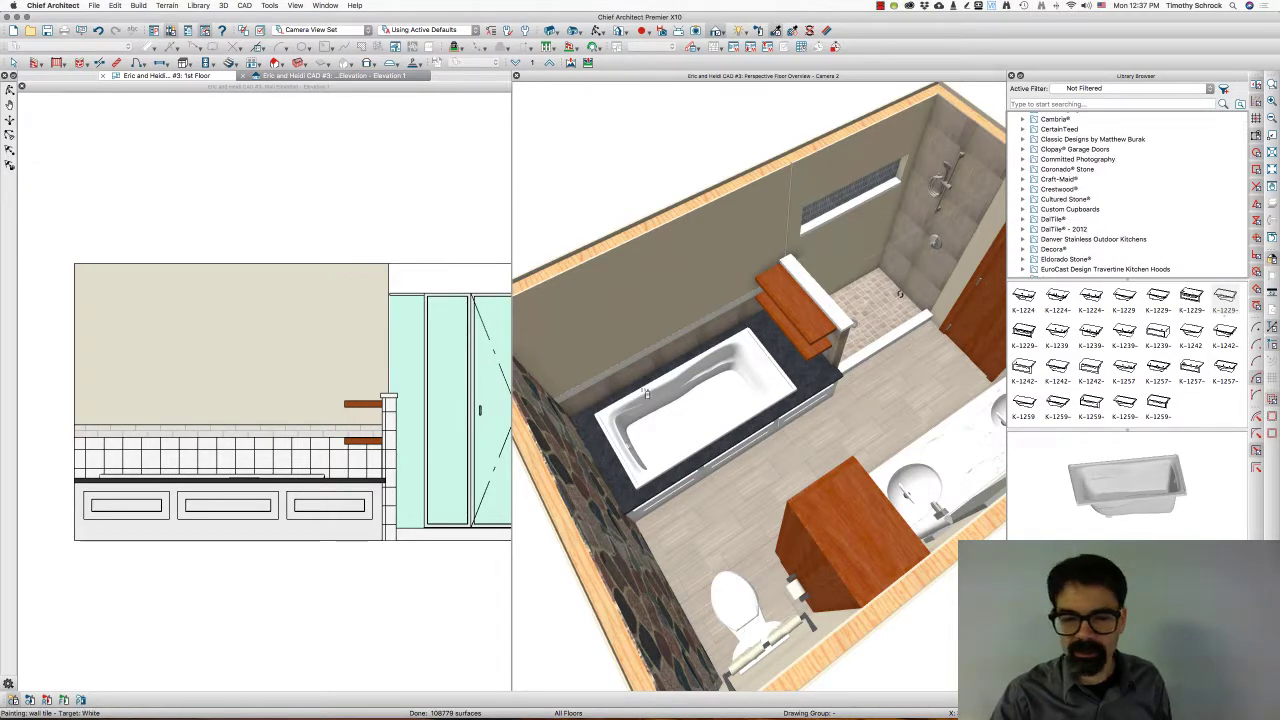